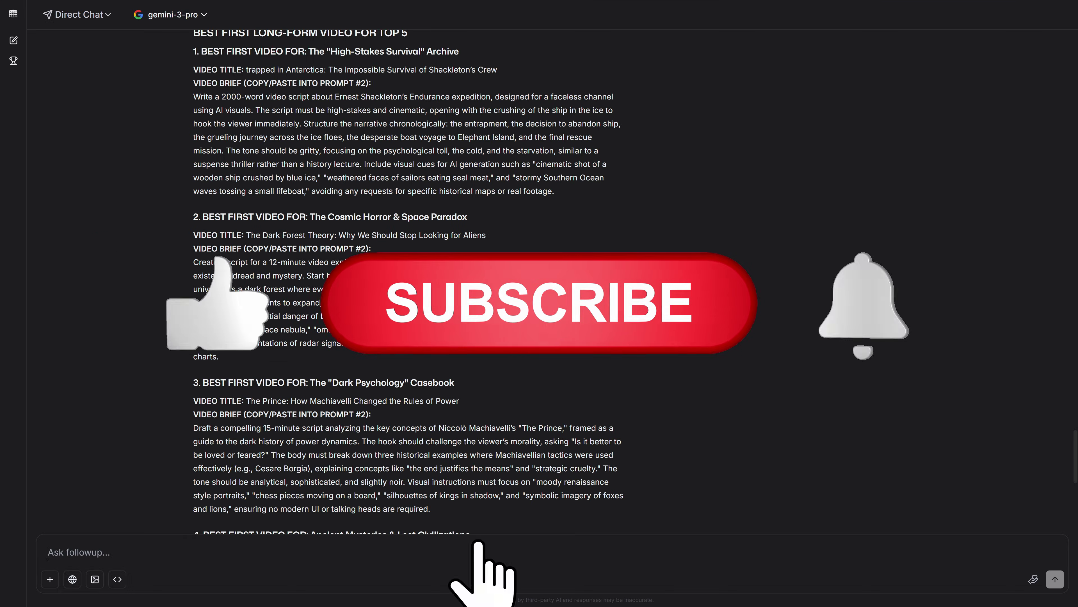
# Step: Bring up page 2 of reward_034.pdf and select its 'AI Brand Ads SO Cinematic' title
pyautogui.hotkey('ctrl', 'v')
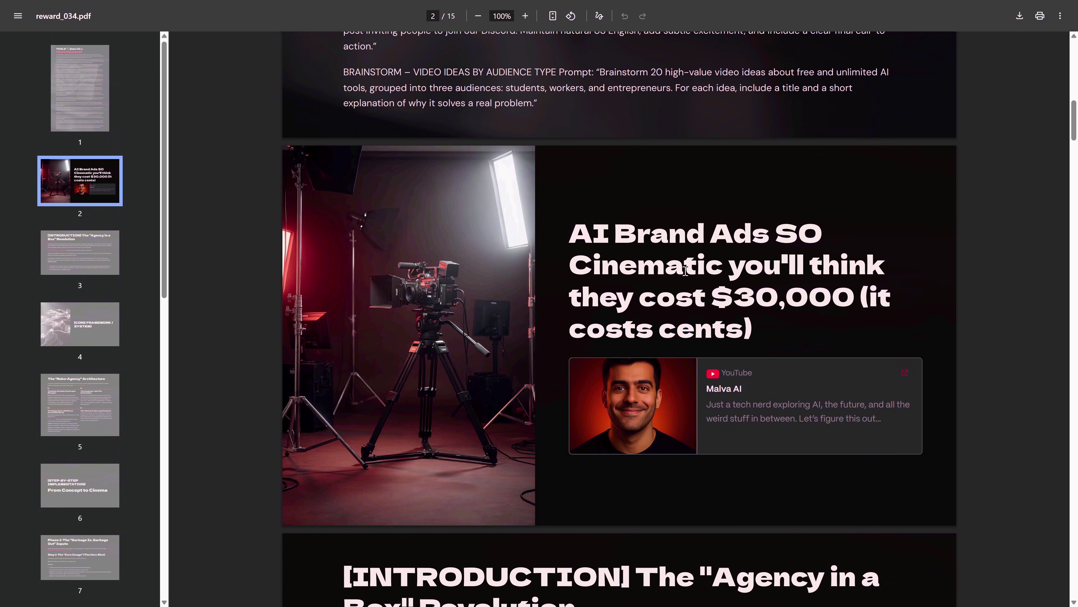
pyautogui.scroll(1, 688, 271)
pyautogui.moveTo(571, 289); pyautogui.dragTo(759, 394)
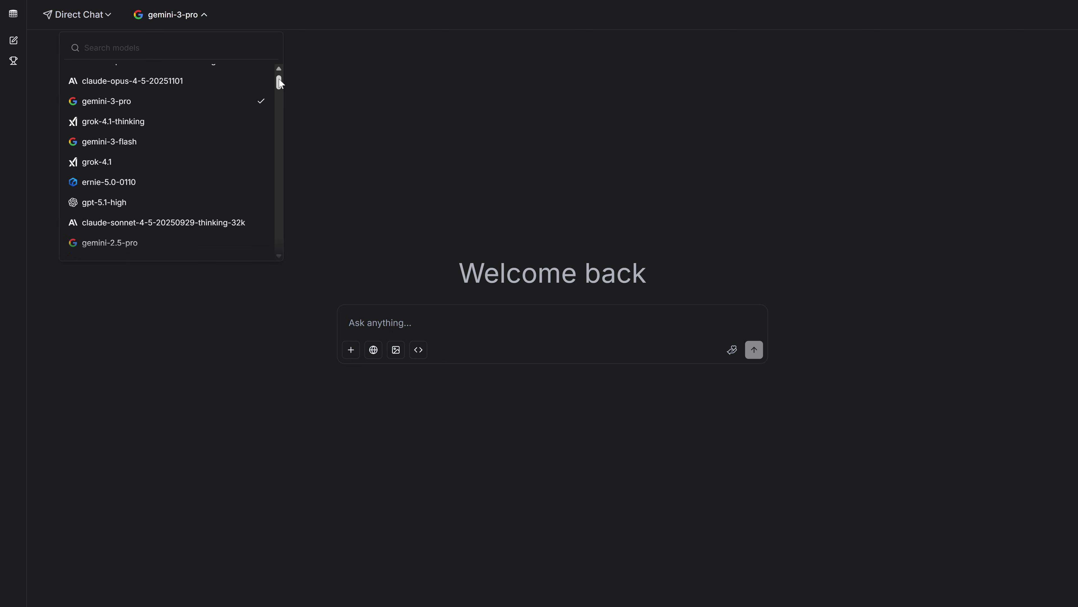
# Step: Switch LM Arena from Battle back to Direct Chat and confirm gemini-3-pro in the model list
pyautogui.moveTo(279, 80); pyautogui.dragTo(269, 248)
pyautogui.click(215, 284)
pyautogui.click(61, 56)
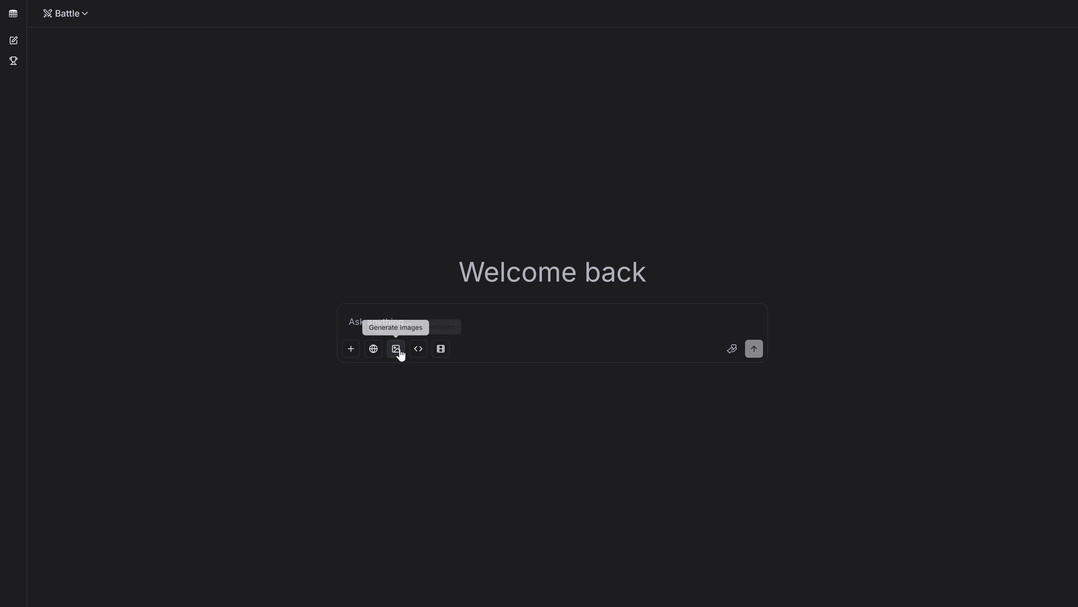
pyautogui.click(64, 14)
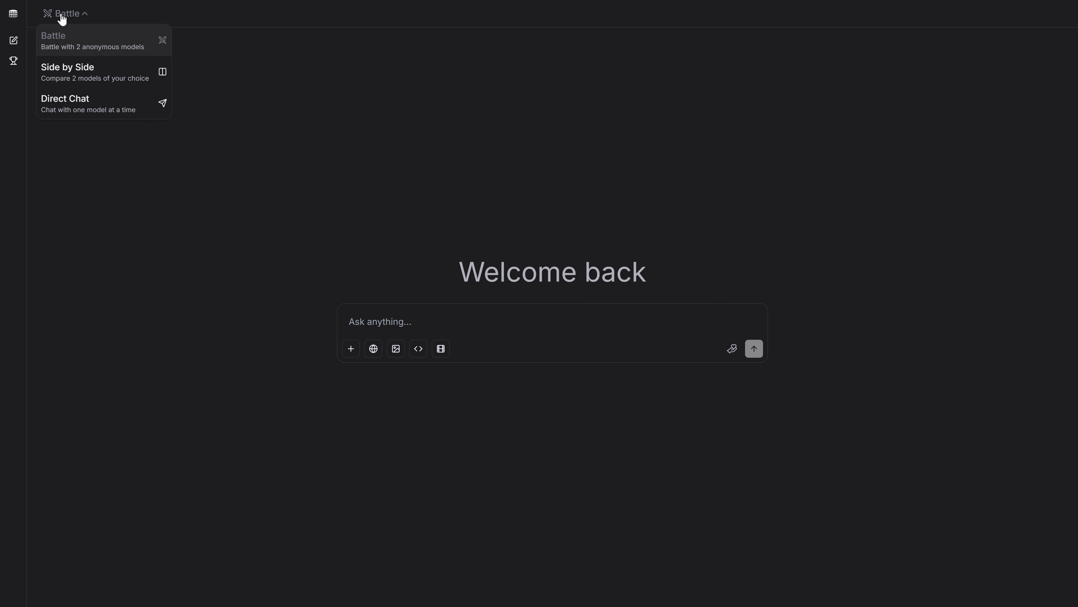
pyautogui.click(84, 102)
pyautogui.click(185, 24)
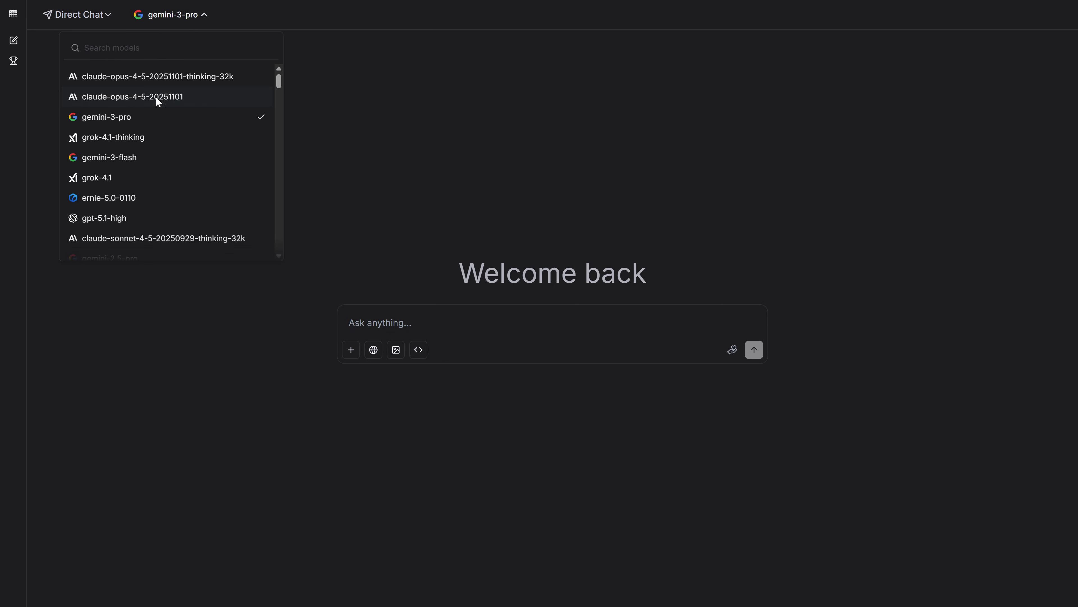
# Step: Keep gemini-3-pro, paste the channel strategist prompt, and review its role and GOAL sections
pyautogui.click(122, 116)
pyautogui.hotkey('ctrl', 'v')
pyautogui.scroll(10, 547, 323)
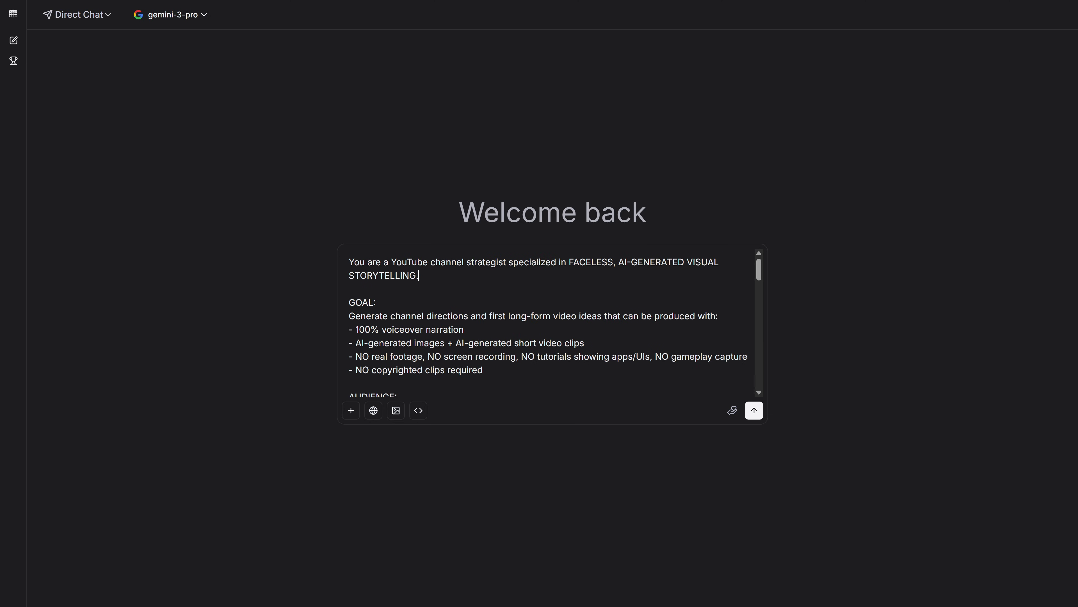
pyautogui.hotkey('shift', 'Up')
pyautogui.hotkey('shift', 'Left')
pyautogui.hotkey('shift', 'Left')
pyautogui.hotkey('shift', 'Left')
pyautogui.hotkey('shift', 'Left')
pyautogui.hotkey('shift', 'Left')
pyautogui.hotkey('shift', 'Left')
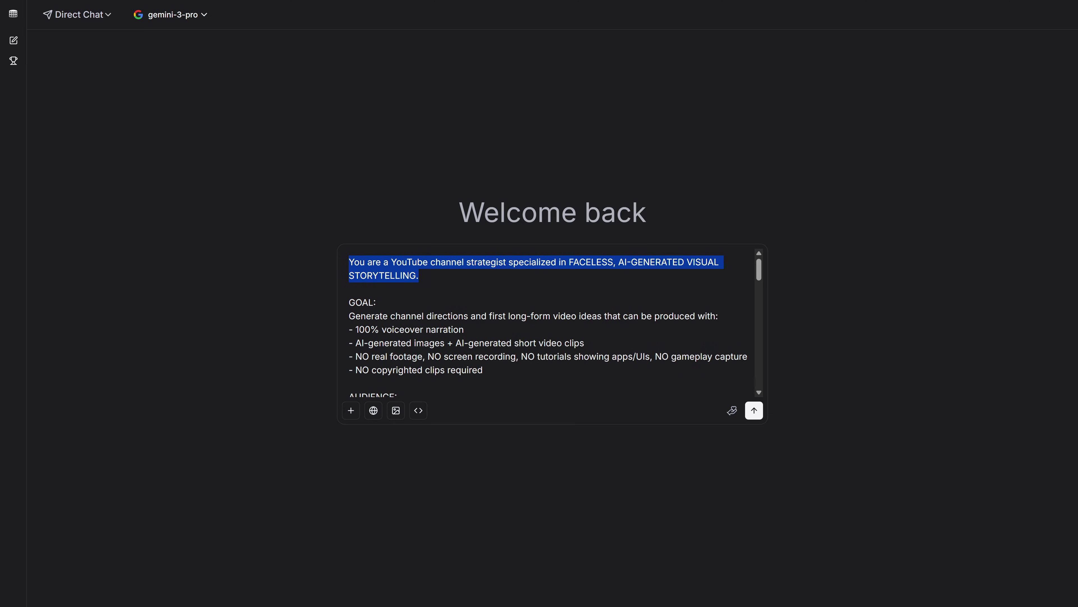
pyautogui.moveTo(349, 316); pyautogui.dragTo(404, 330)
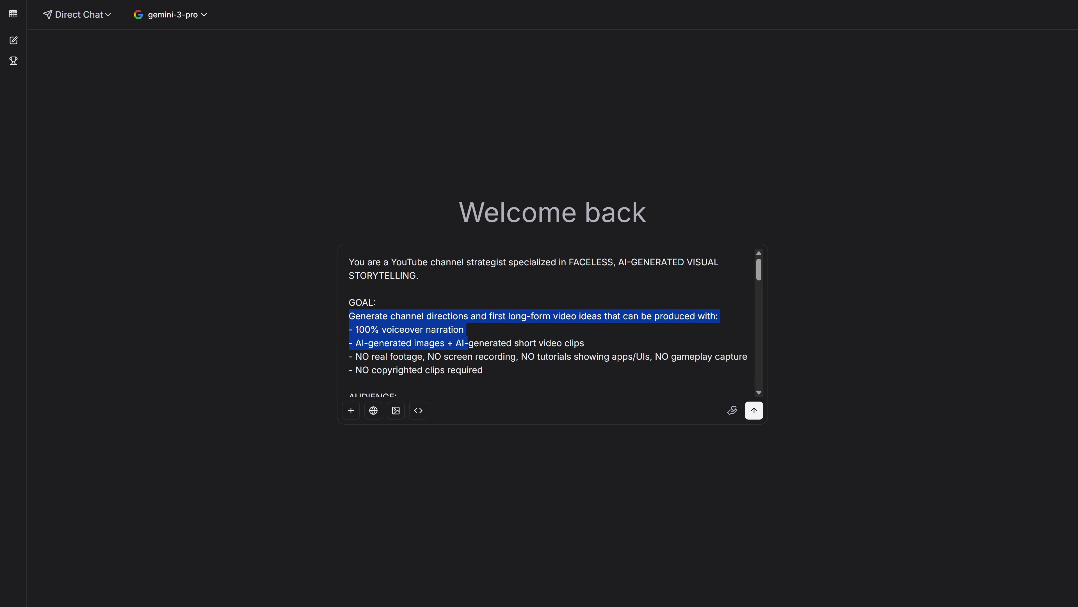
pyautogui.moveTo(469, 342); pyautogui.dragTo(475, 354)
pyautogui.click(397, 340)
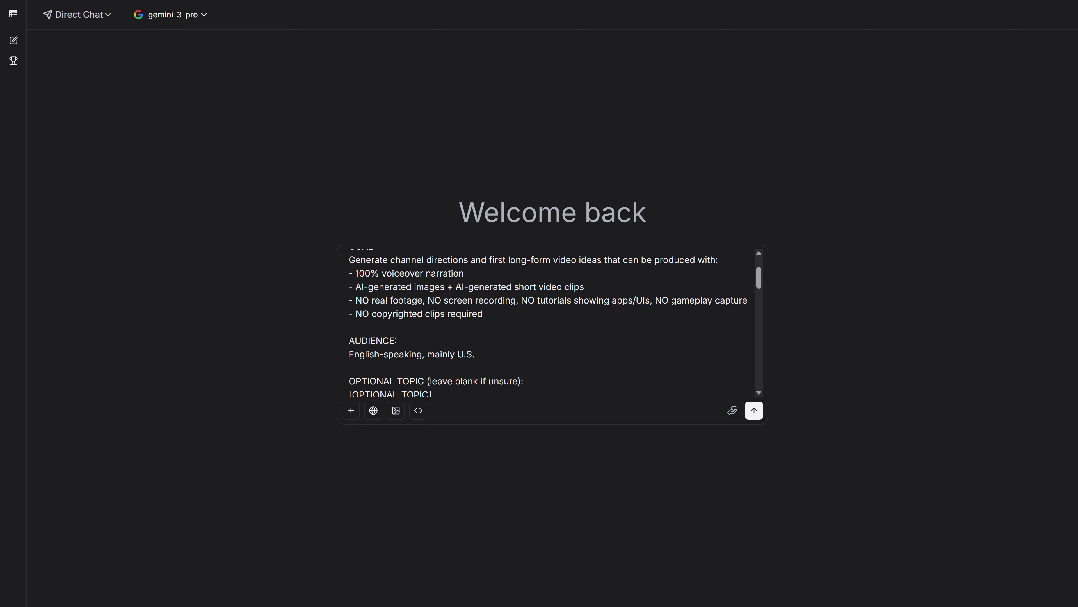
pyautogui.scroll(-8, 547, 323)
pyautogui.scroll(6, 548, 323)
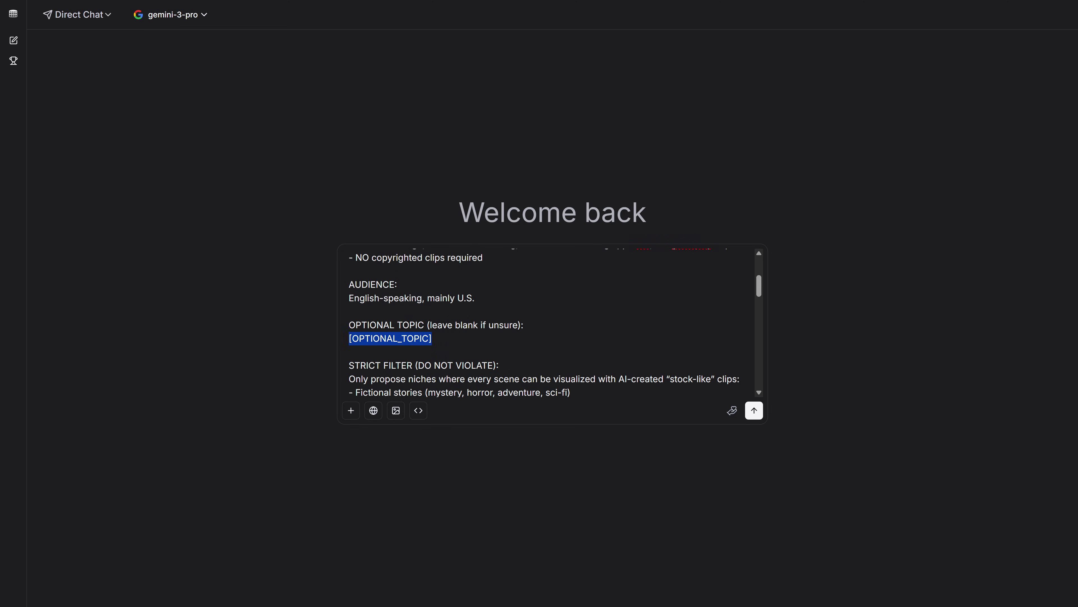
# Step: Send the prompt and select the Dark Forest video brief paragraph from the response
pyautogui.click(754, 410)
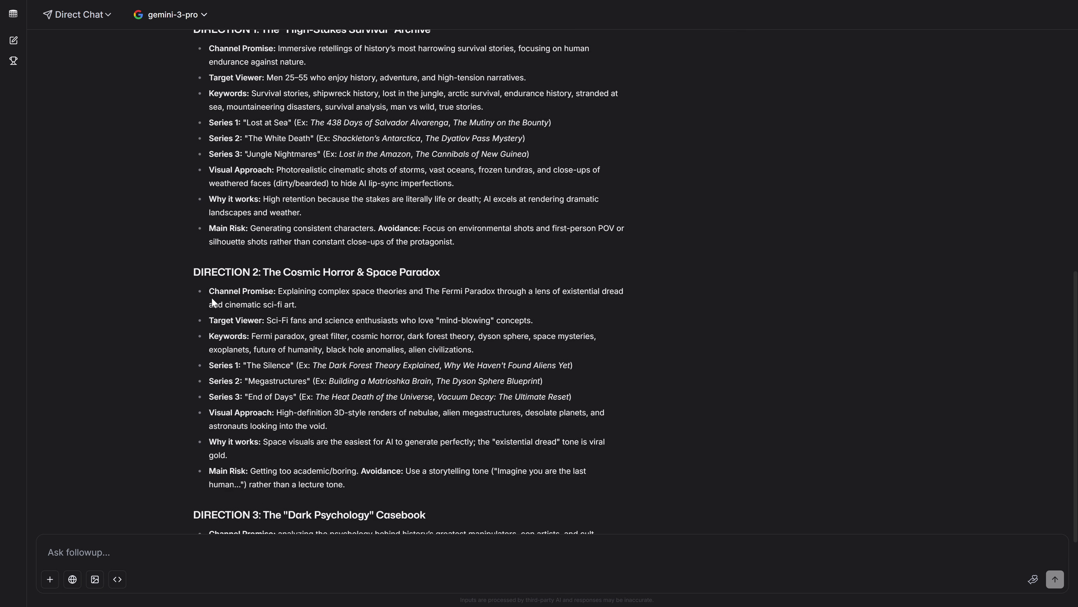
pyautogui.moveTo(194, 234); pyautogui.dragTo(656, 362)
pyautogui.moveTo(238, 343); pyautogui.dragTo(193, 234)
pyautogui.click(237, 335)
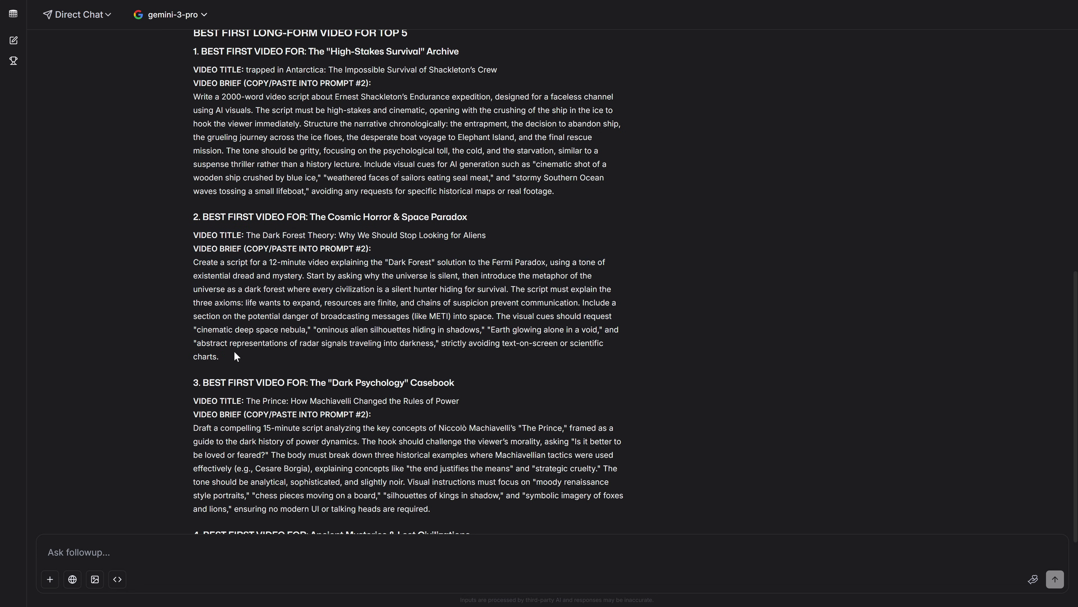
pyautogui.moveTo(234, 352); pyautogui.dragTo(176, 261)
pyautogui.hotkey('ctrl', 'c')
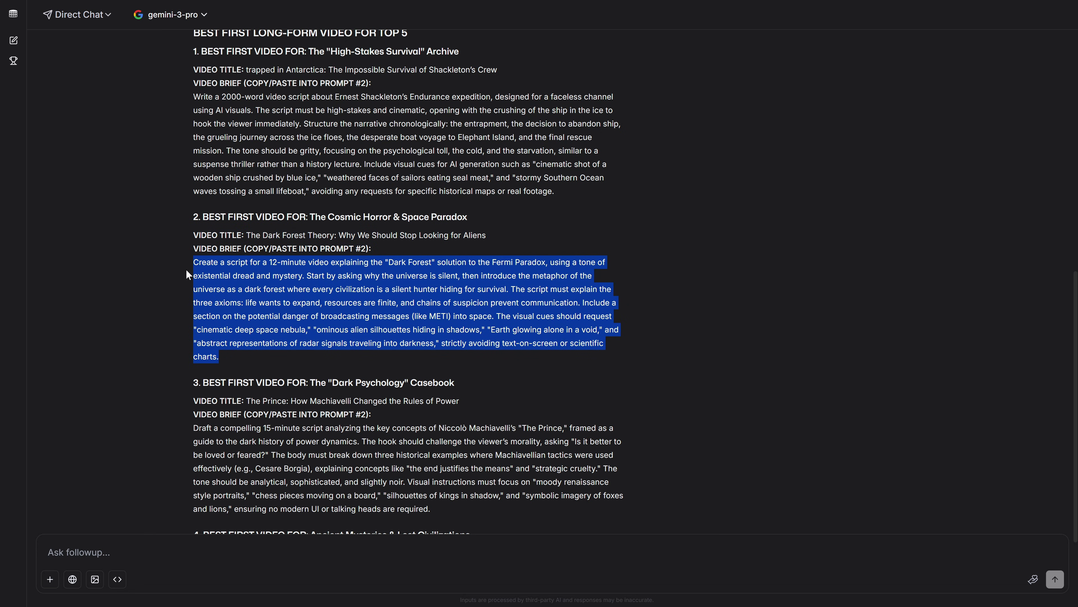
pyautogui.click(176, 261)
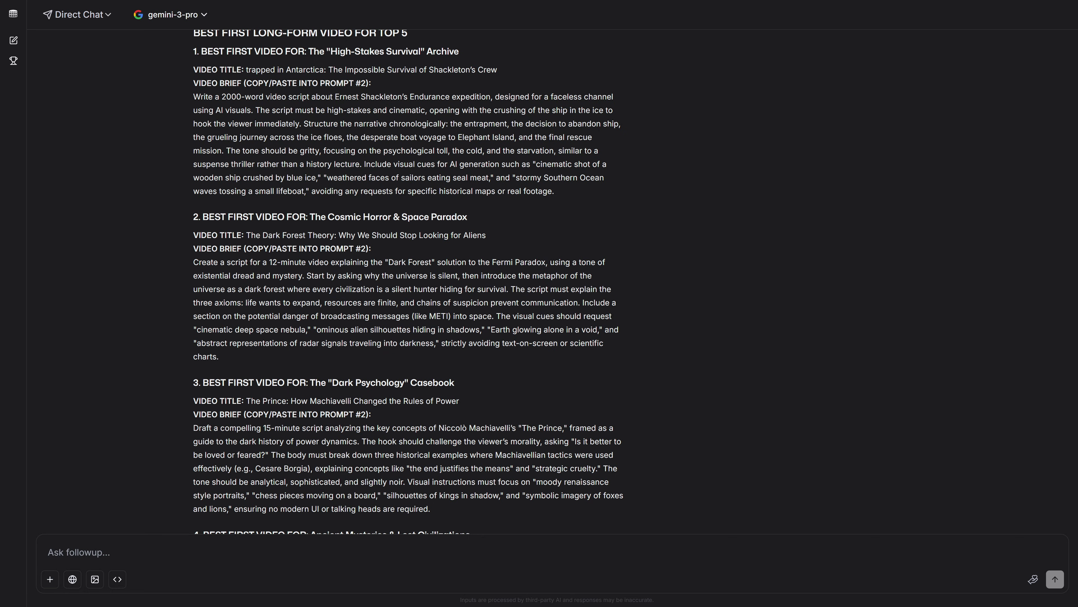
# Step: Paste the script prompt, add the Dark Forest video title and brief below it, and send
pyautogui.hotkey('ctrl', 'v')
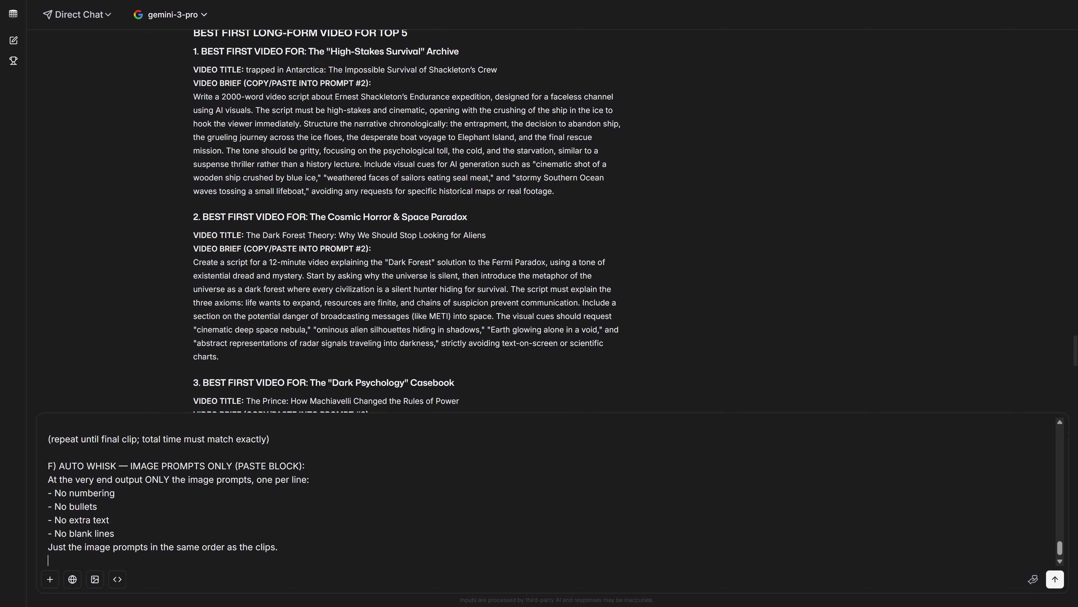
pyautogui.moveTo(192, 235); pyautogui.dragTo(502, 235)
pyautogui.click(48, 560)
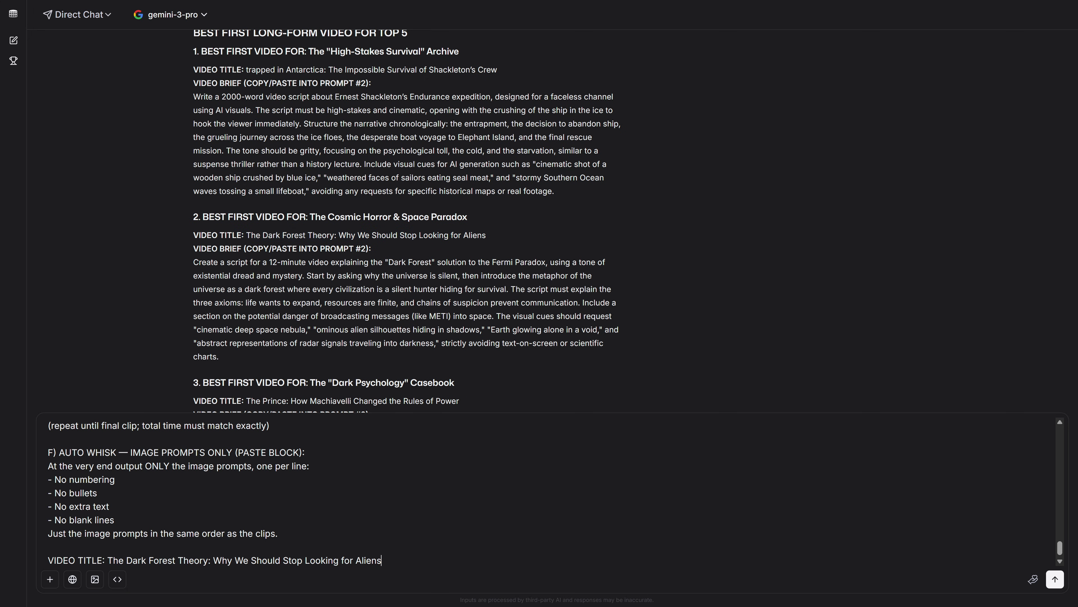
pyautogui.hotkey('shift', 'Return')
pyautogui.hotkey('ctrl', 'v')
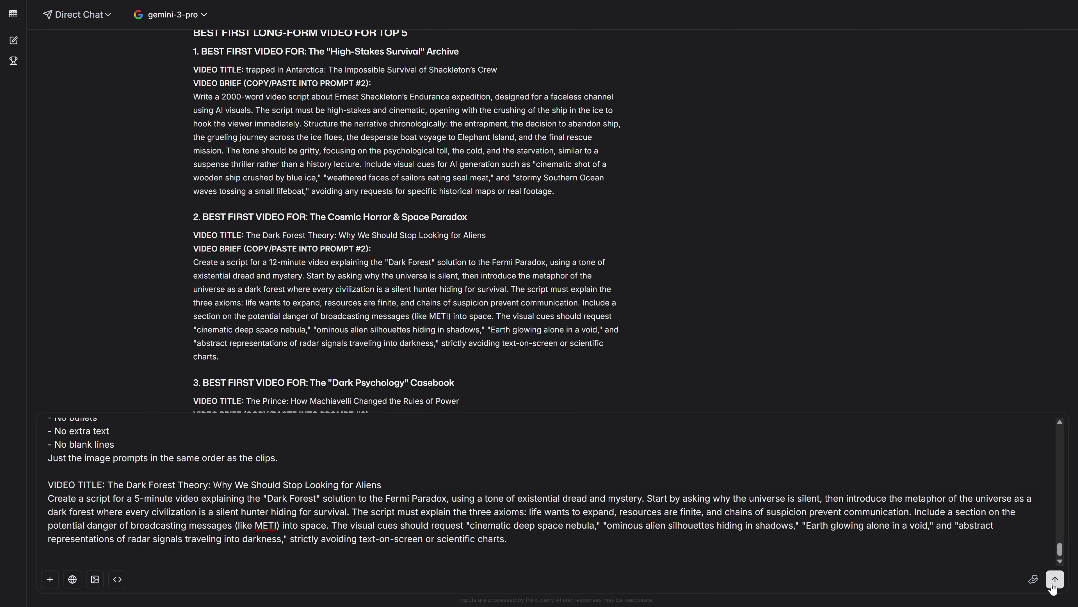
pyautogui.press('Return')
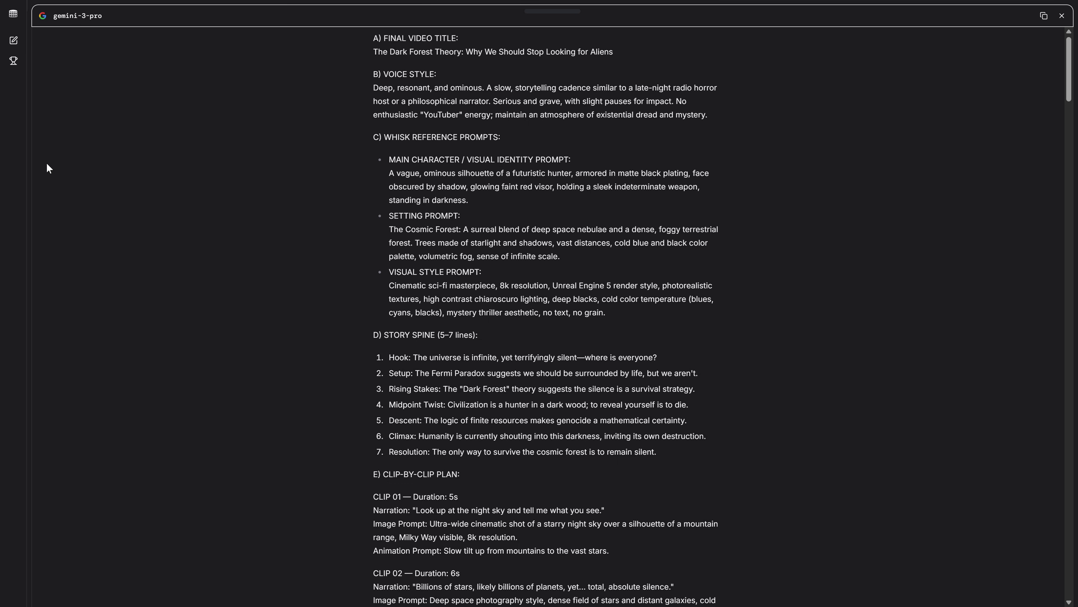
# Step: Select CLIP 01's narration, image and animation prompts, skim the later clips, and zoom to 90%
pyautogui.scroll(-9, 281, 137)
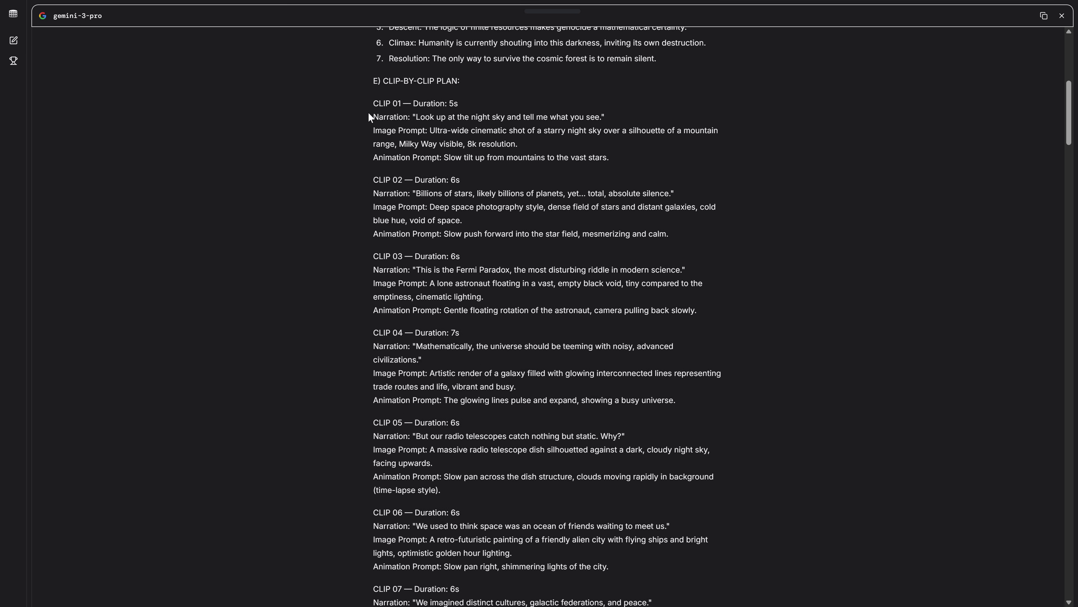
pyautogui.moveTo(368, 112); pyautogui.dragTo(637, 131)
pyautogui.moveTo(371, 132); pyautogui.dragTo(556, 149)
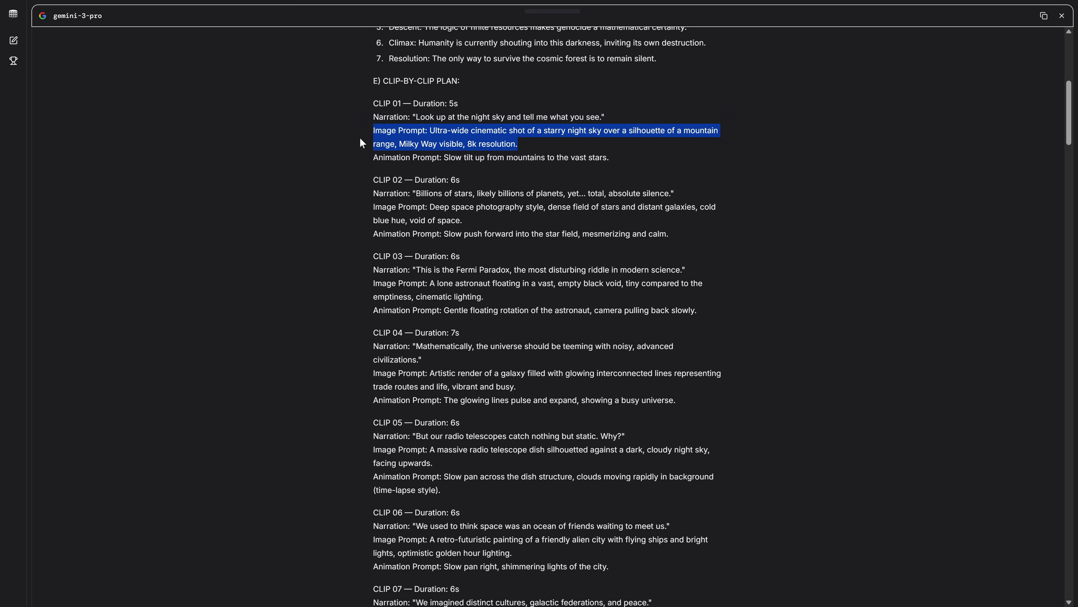
pyautogui.moveTo(363, 153); pyautogui.dragTo(634, 161)
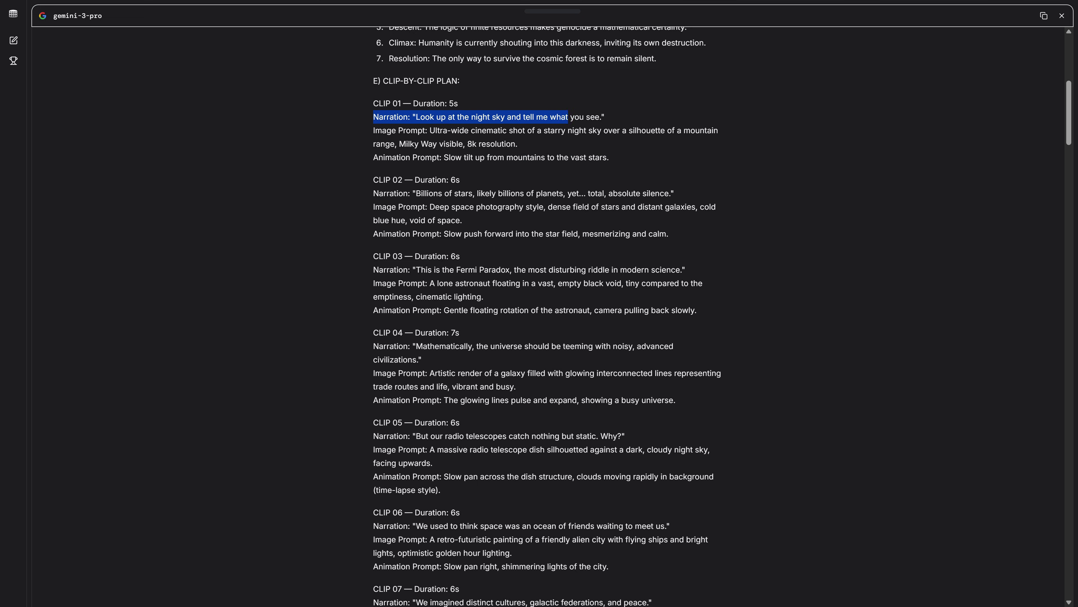
pyautogui.moveTo(366, 179); pyautogui.dragTo(492, 254)
pyautogui.scroll(-4, 492, 253)
pyautogui.click(491, 253)
pyautogui.scroll(-3, 557, 302)
pyautogui.scroll(-10, 557, 302)
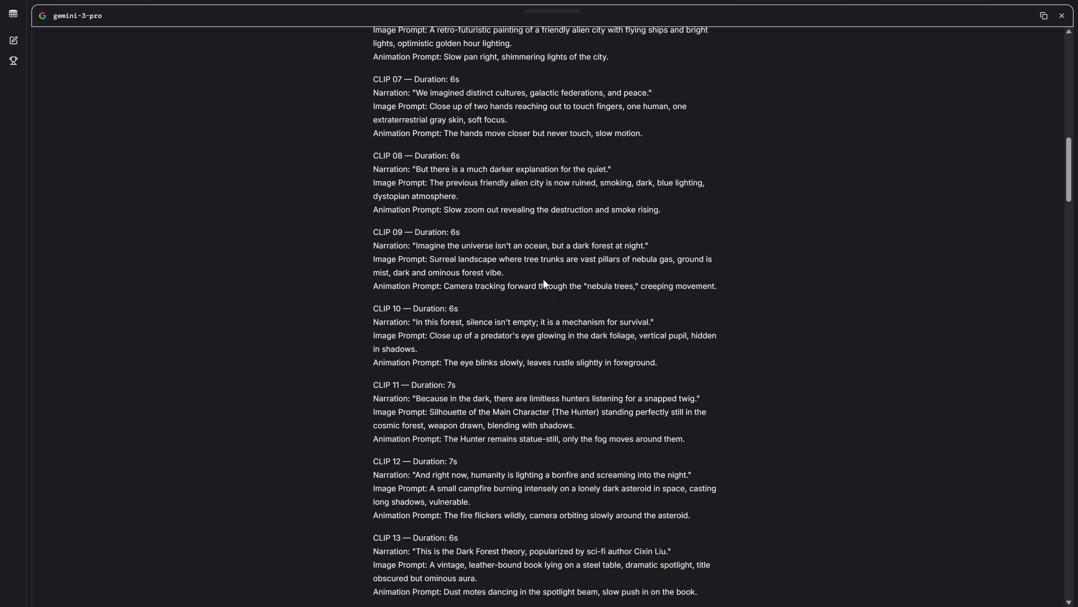
pyautogui.scroll(-15, 544, 281)
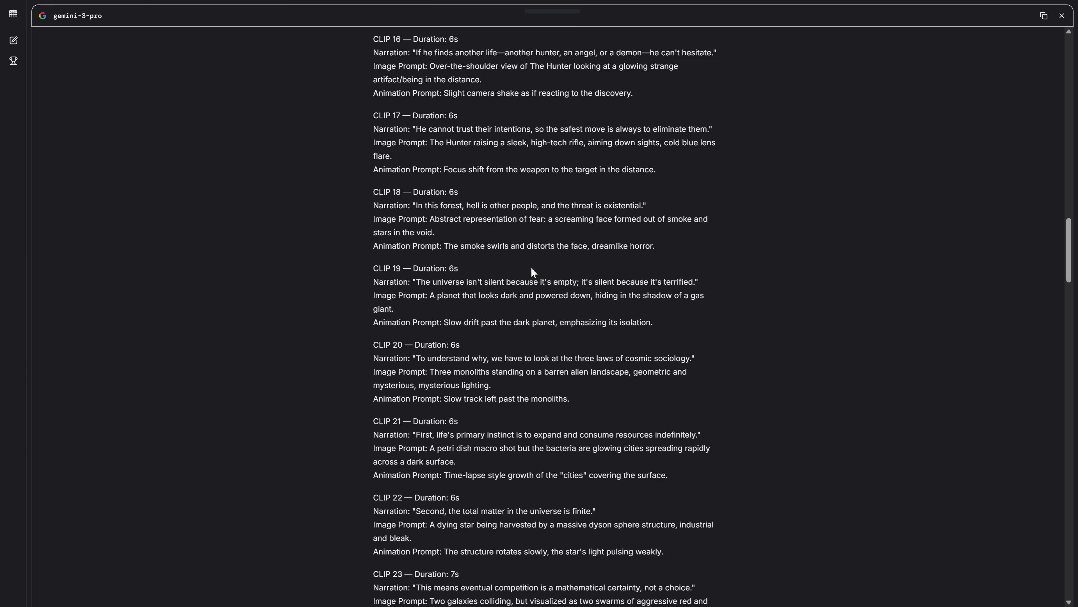
pyautogui.scroll(20, 476, 348)
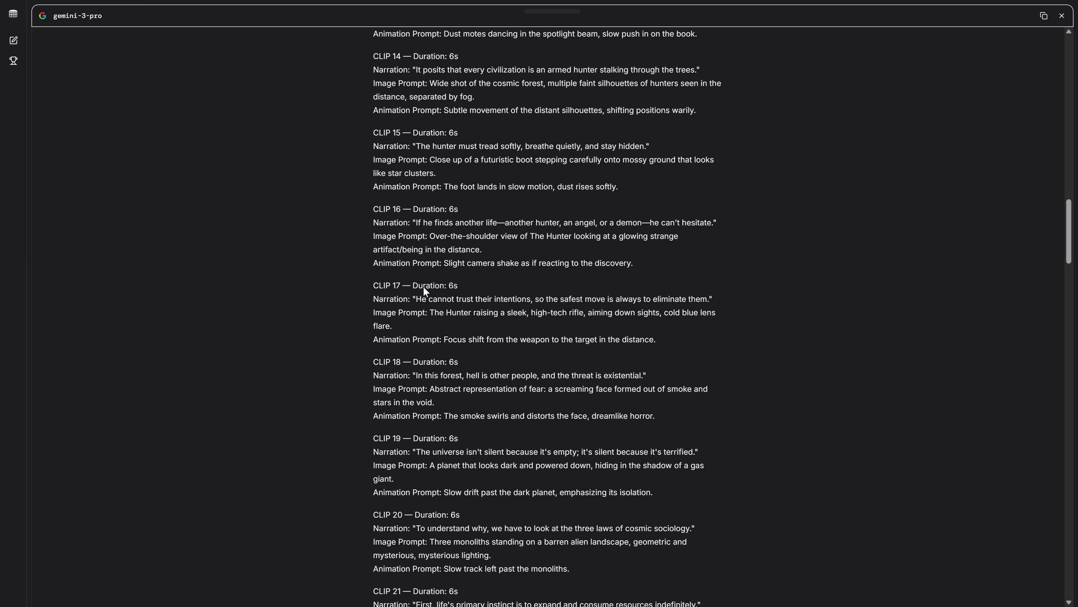
pyautogui.scroll(-20, 404, 277)
pyautogui.scroll(-10, 275, 284)
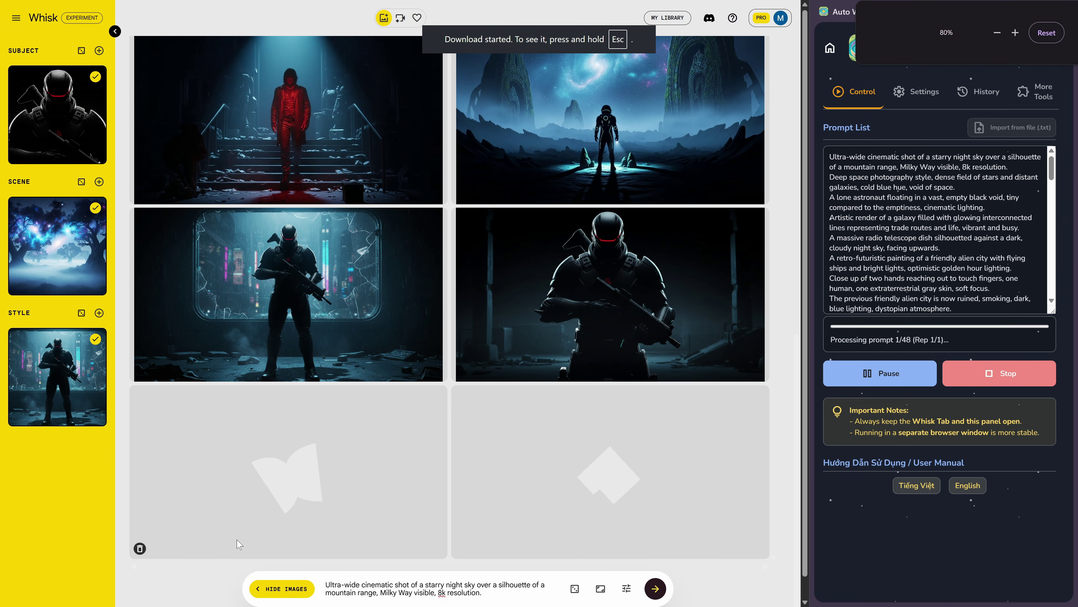
pyautogui.hotkey('ctrl', '+')
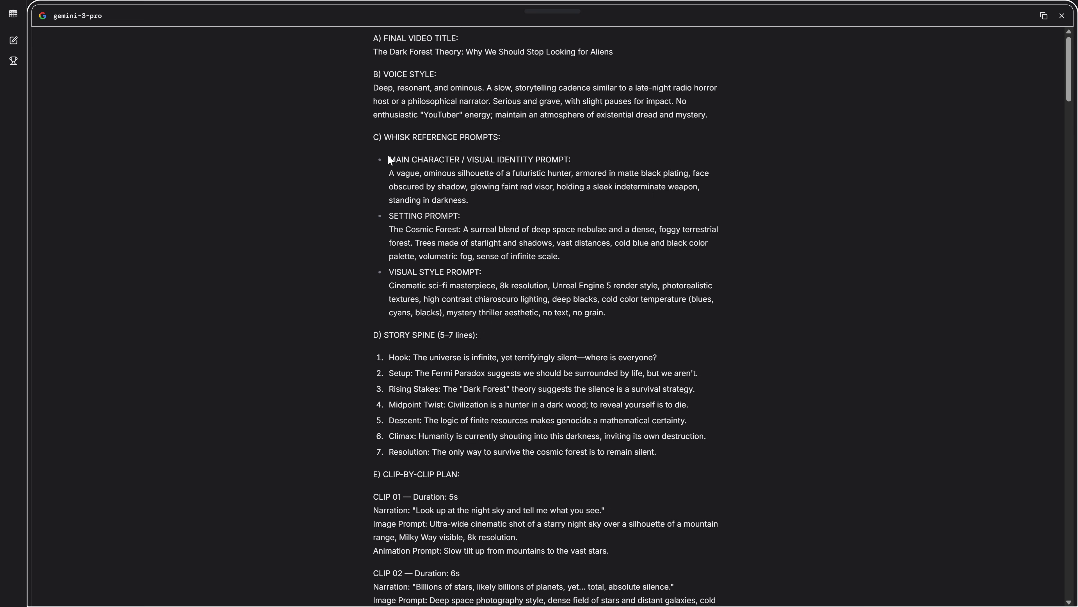
# Step: Select the MAIN CHARACTER reference prompt in the gemini-3-pro response
pyautogui.moveTo(389, 158); pyautogui.dragTo(483, 195)
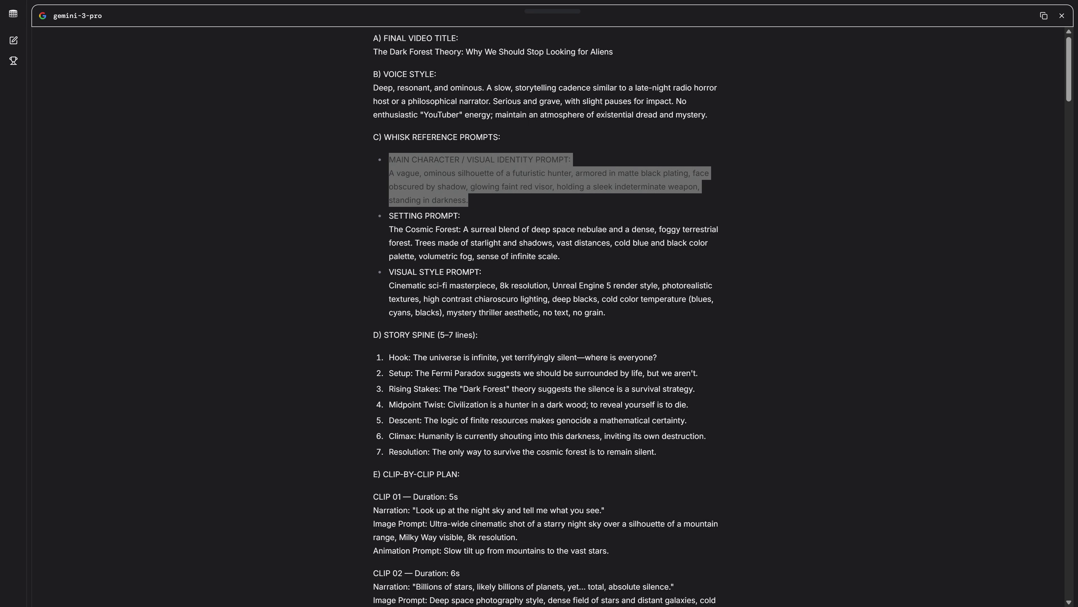
# Step: Copy the VISUAL STYLE PROMPT paragraph from the script and bring up the Whisk page
pyautogui.click(319, 215)
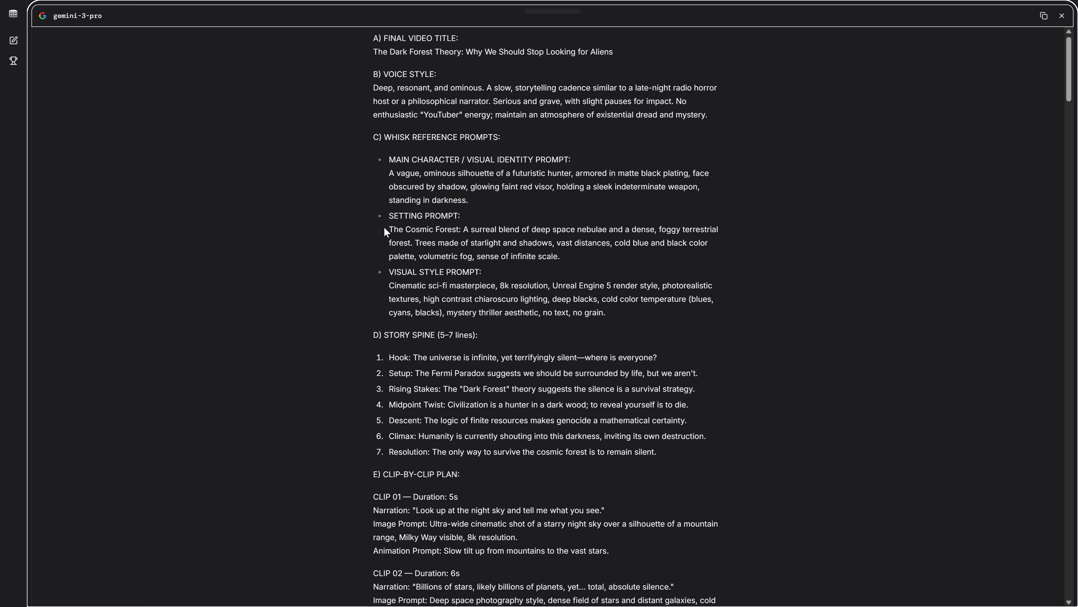
pyautogui.moveTo(581, 249); pyautogui.dragTo(596, 257)
pyautogui.click(379, 284)
pyautogui.moveTo(491, 297); pyautogui.dragTo(589, 313)
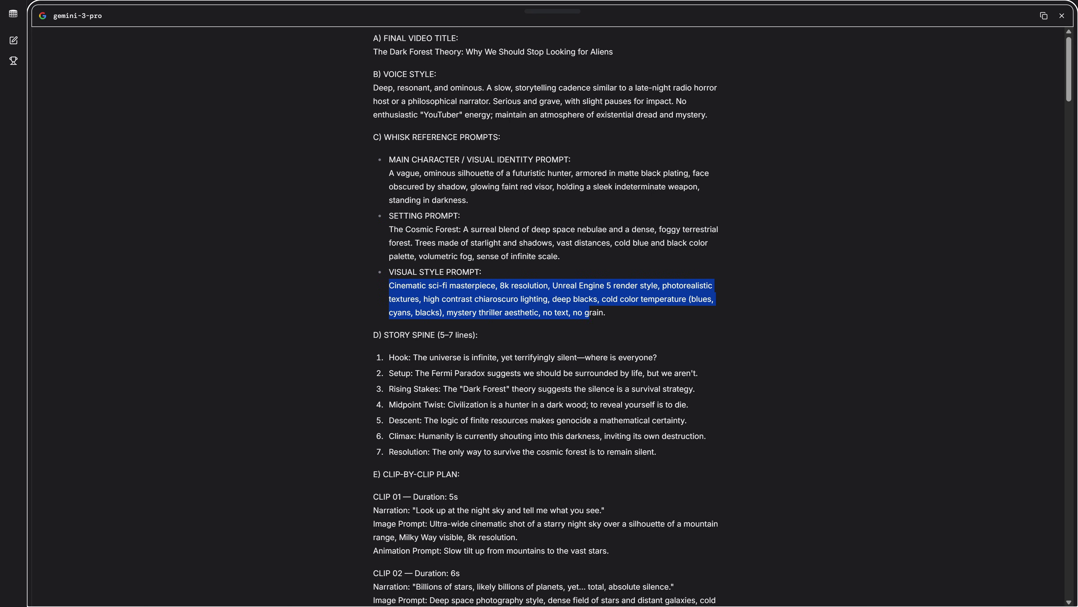
pyautogui.click(648, 315)
pyautogui.hotkey('alt', 'Tab')
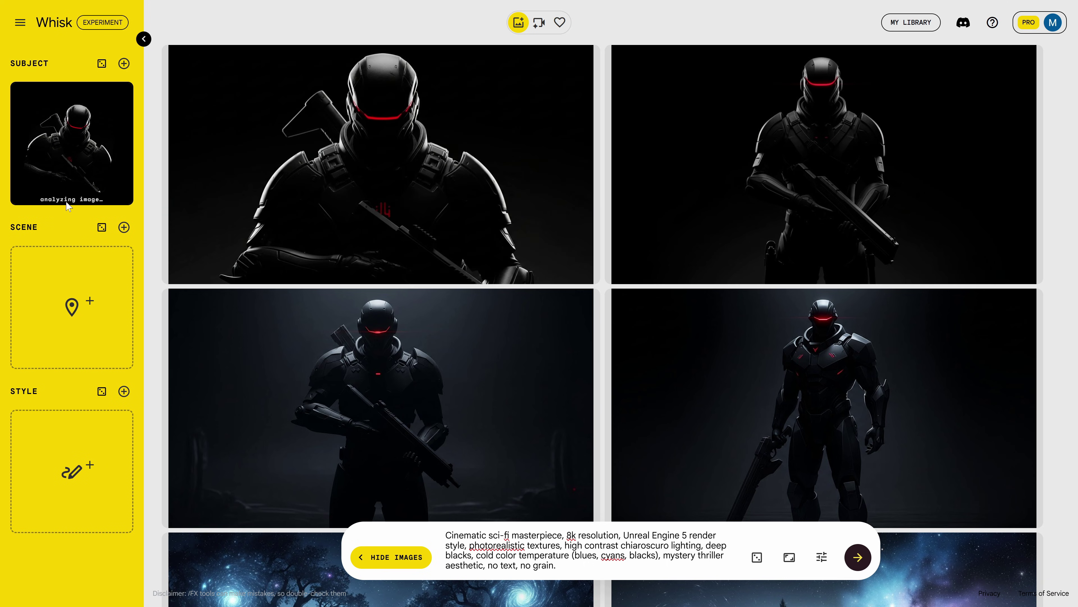
# Step: Paste the character, setting and visual style prompts into Whisk to generate their images
pyautogui.scroll(-10, 445, 267)
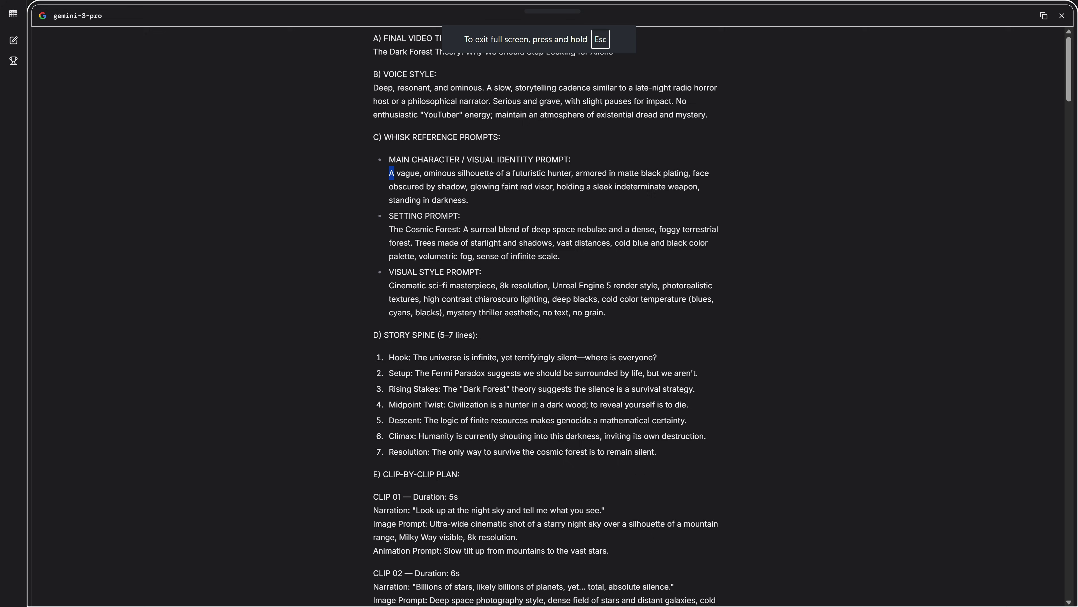
pyautogui.moveTo(389, 173); pyautogui.dragTo(492, 196)
pyautogui.hotkey('alt', 'Tab')
pyautogui.write('A vague, ominous silhouette of a futuristic hunter, armored in matte black plating, face obscured by shadow, glowing faint red visor, holding a sleek indeterminate weapon, standing in darkness.')
pyautogui.click(806, 557)
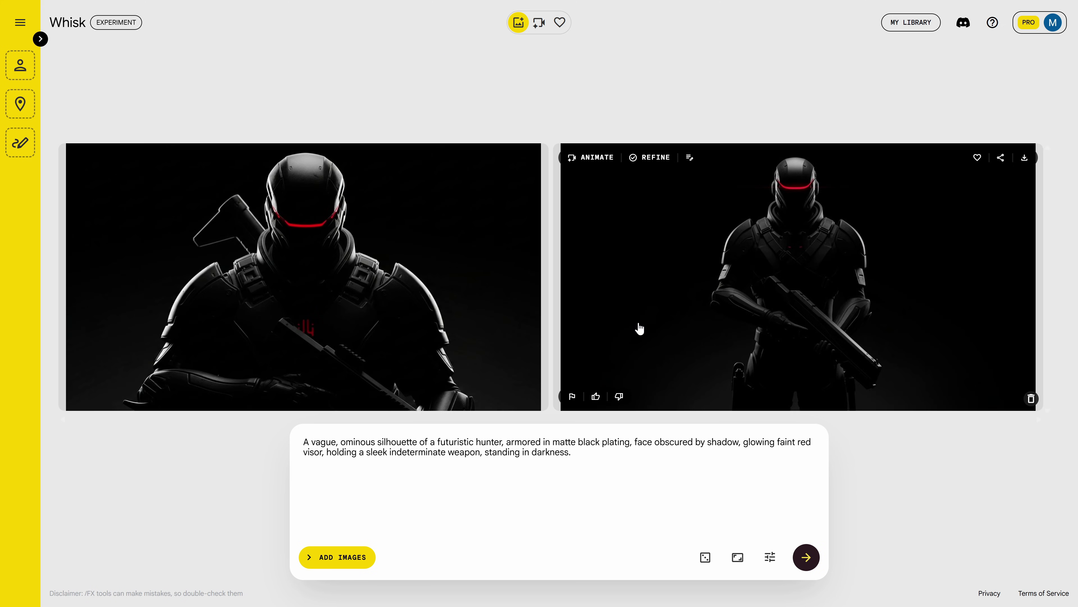
pyautogui.hotkey('alt', 'Tab')
pyautogui.moveTo(389, 230); pyautogui.dragTo(561, 256)
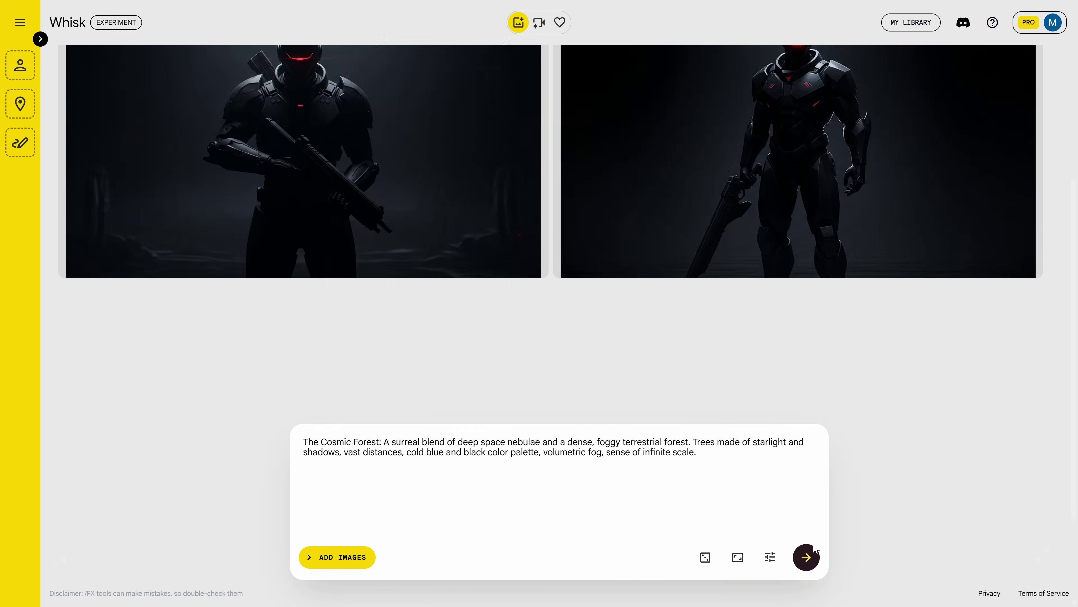
pyautogui.hotkey('alt', 'Tab')
pyautogui.moveTo(390, 285); pyautogui.dragTo(607, 313)
pyautogui.hotkey('ctrl', 'c')
pyautogui.hotkey('alt', 'Tab')
pyautogui.hotkey('ctrl', 'v')
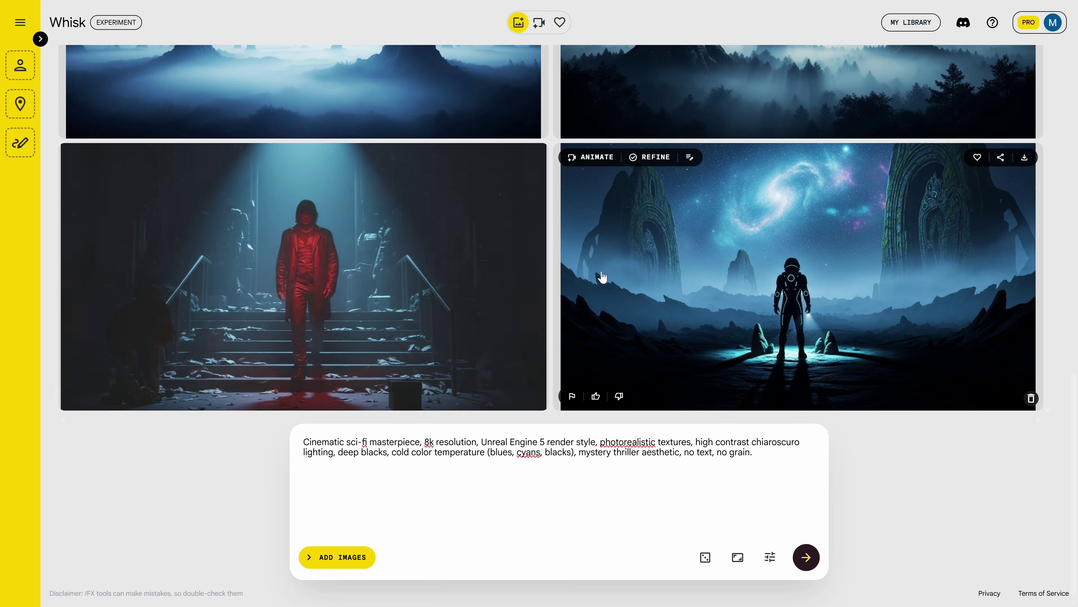
# Step: Place the hunter, galaxy forest and style images into the Subject, Scene and Style slots
pyautogui.click(41, 39)
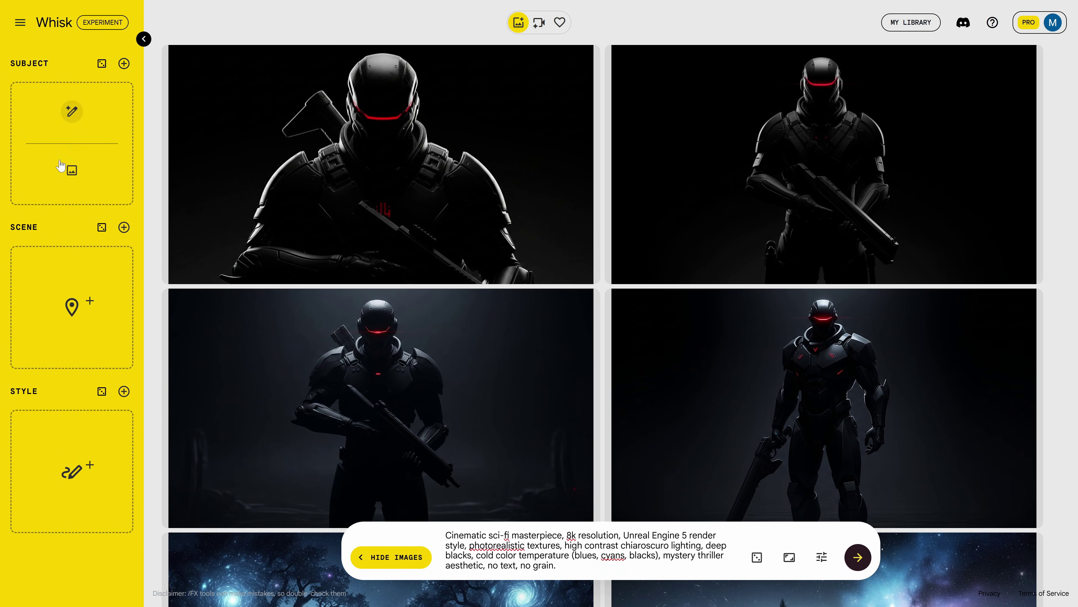
pyautogui.moveTo(472, 159); pyautogui.dragTo(64, 136)
pyautogui.scroll(-10, 491, 264)
pyautogui.scroll(-3, 491, 264)
pyautogui.moveTo(451, 268); pyautogui.dragTo(73, 292)
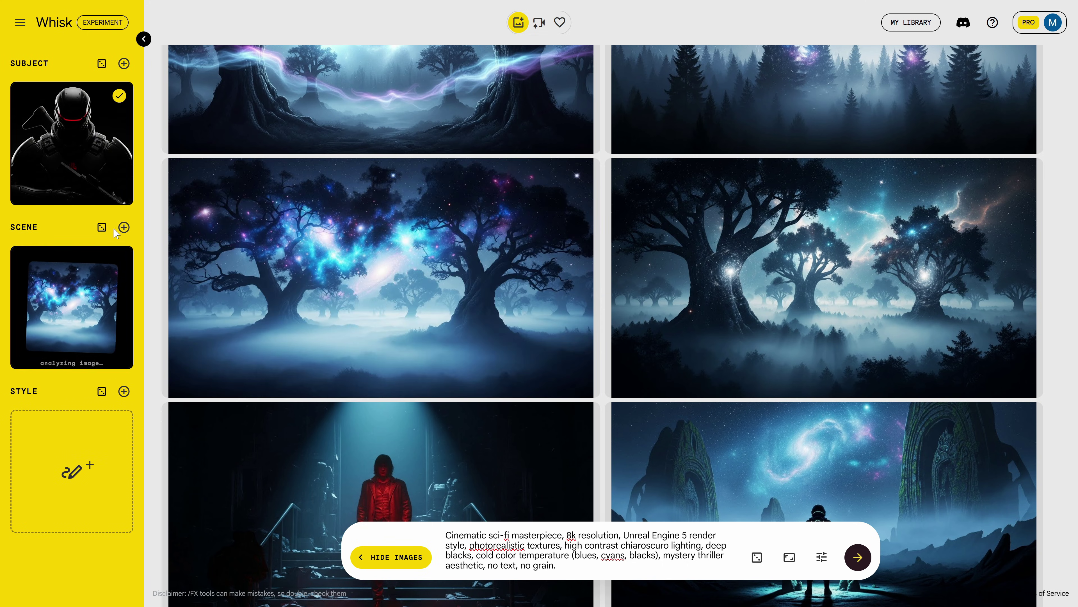
pyautogui.scroll(-8, 433, 374)
pyautogui.moveTo(433, 374); pyautogui.dragTo(96, 404)
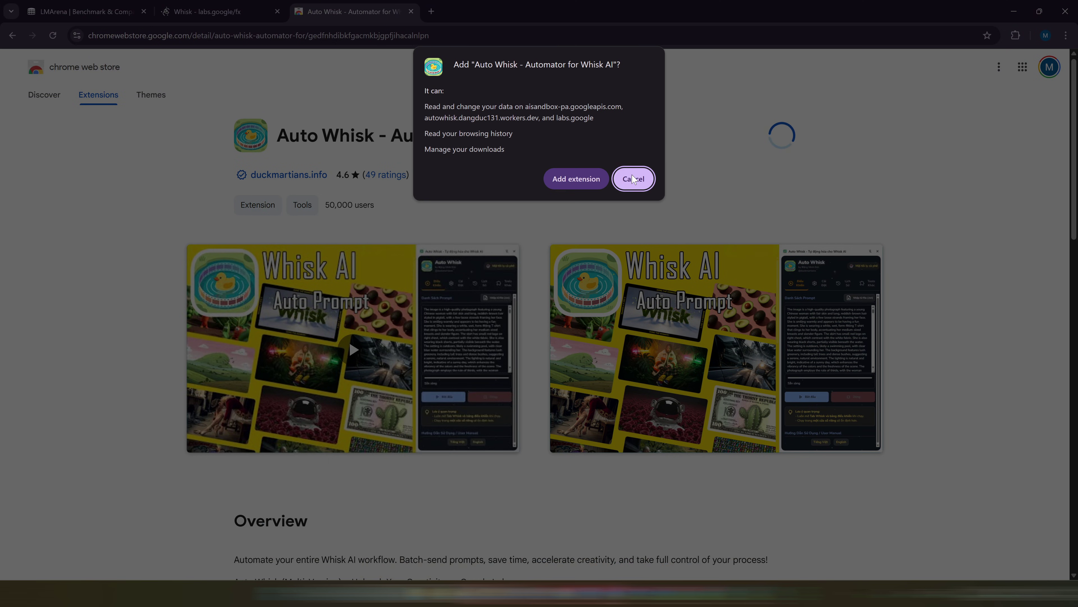
# Step: Confirm the Auto Whisk install, then set its side panel language to English
pyautogui.click(576, 179)
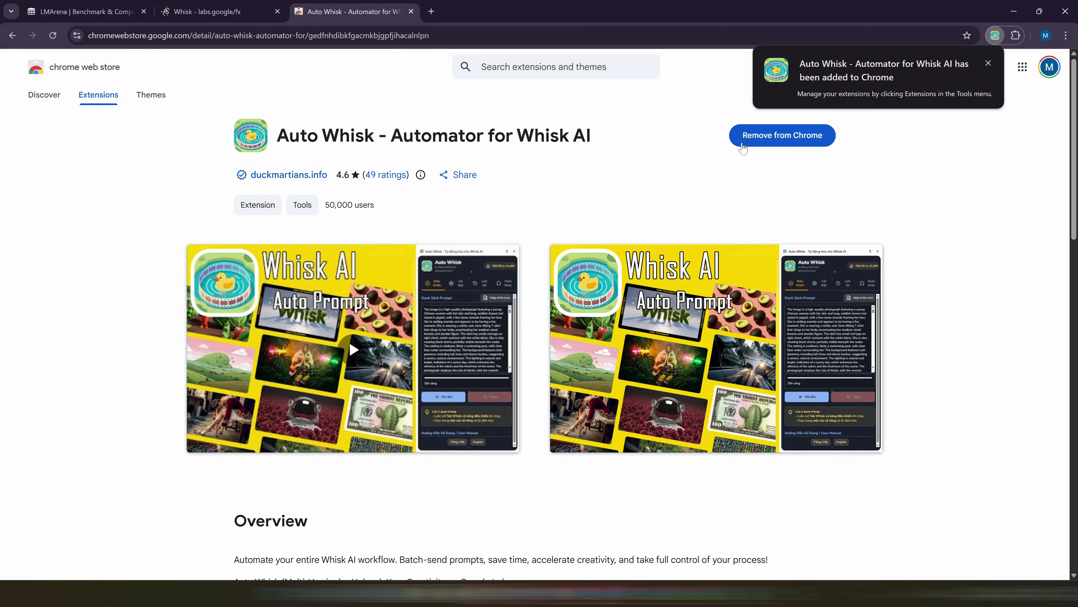
pyautogui.click(997, 36)
pyautogui.click(1009, 90)
pyautogui.click(1013, 117)
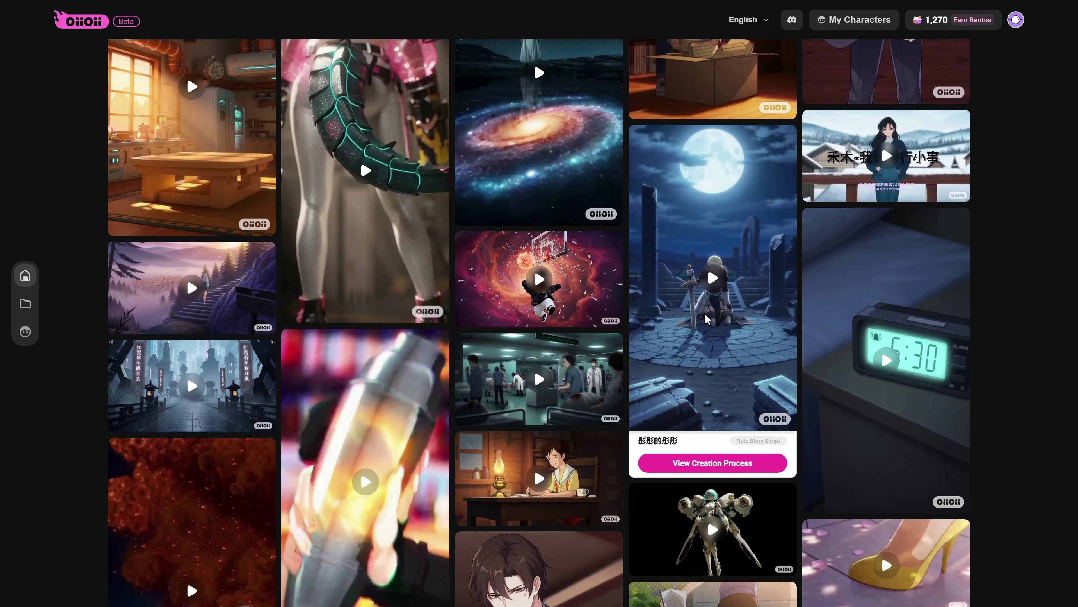
# Step: Scroll down through OiiOii's Discover More animation gallery
pyautogui.scroll(-3, 707, 319)
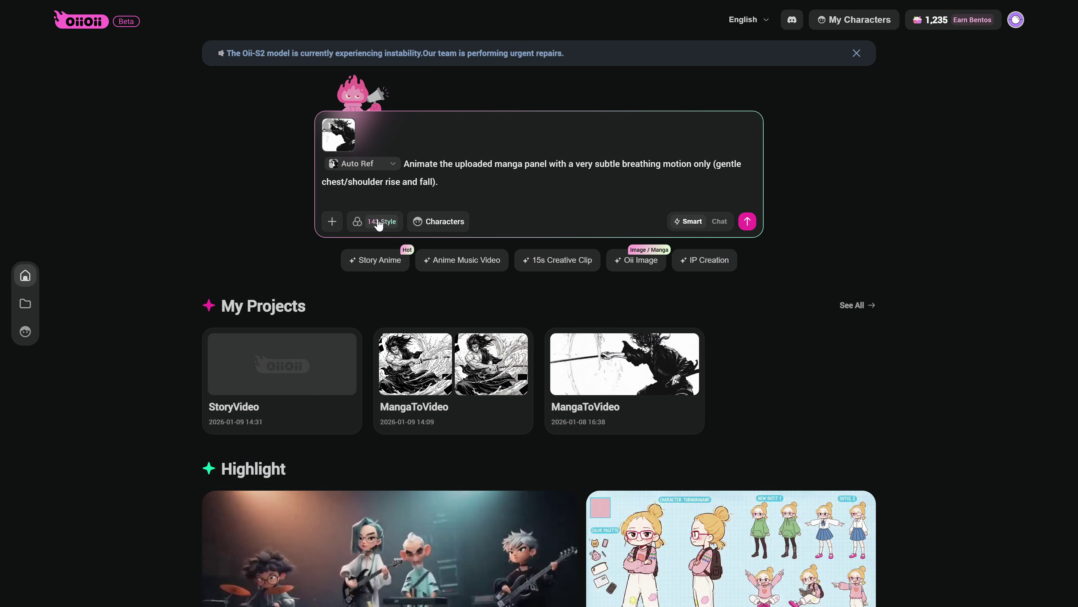
# Step: Animate the manga panel in One Piece style as a quick video, then request a Short MV anime-band music video
pyautogui.click(378, 221)
pyautogui.click(475, 376)
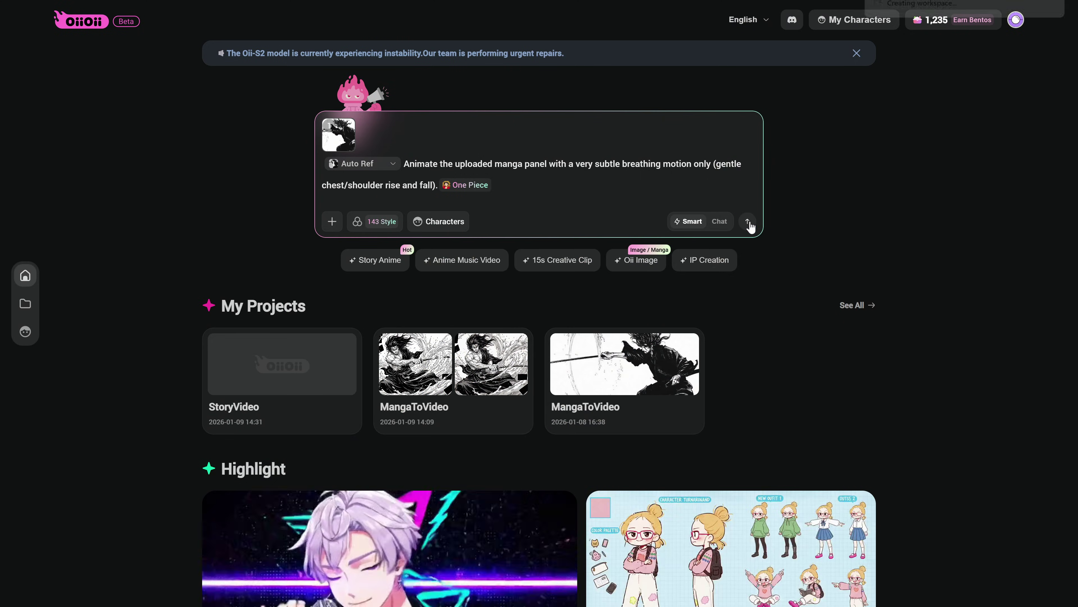
pyautogui.click(748, 223)
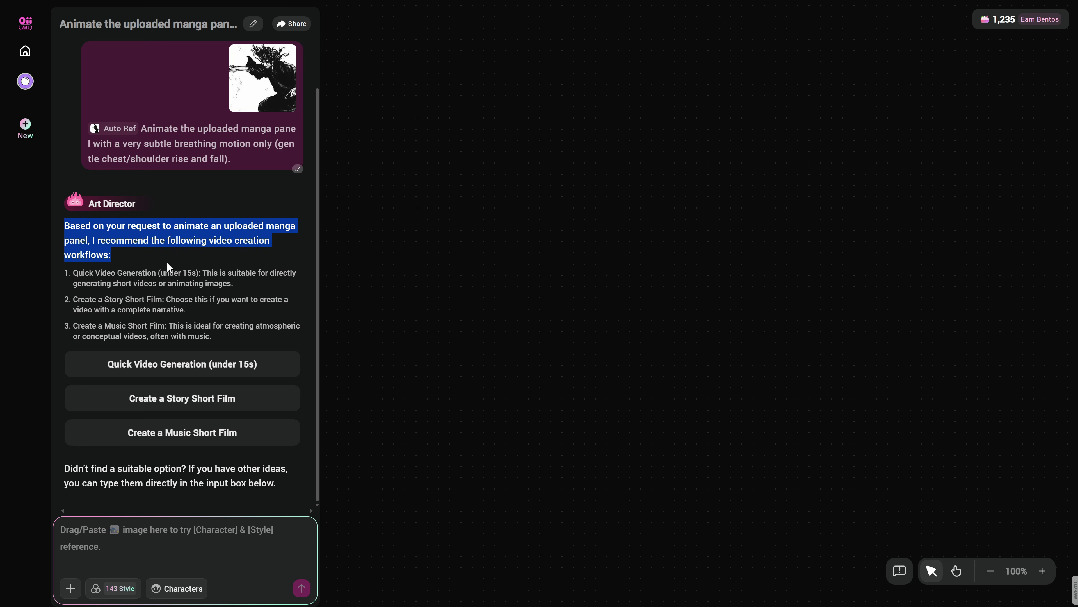
pyautogui.moveTo(173, 269); pyautogui.dragTo(239, 321)
pyautogui.click(249, 340)
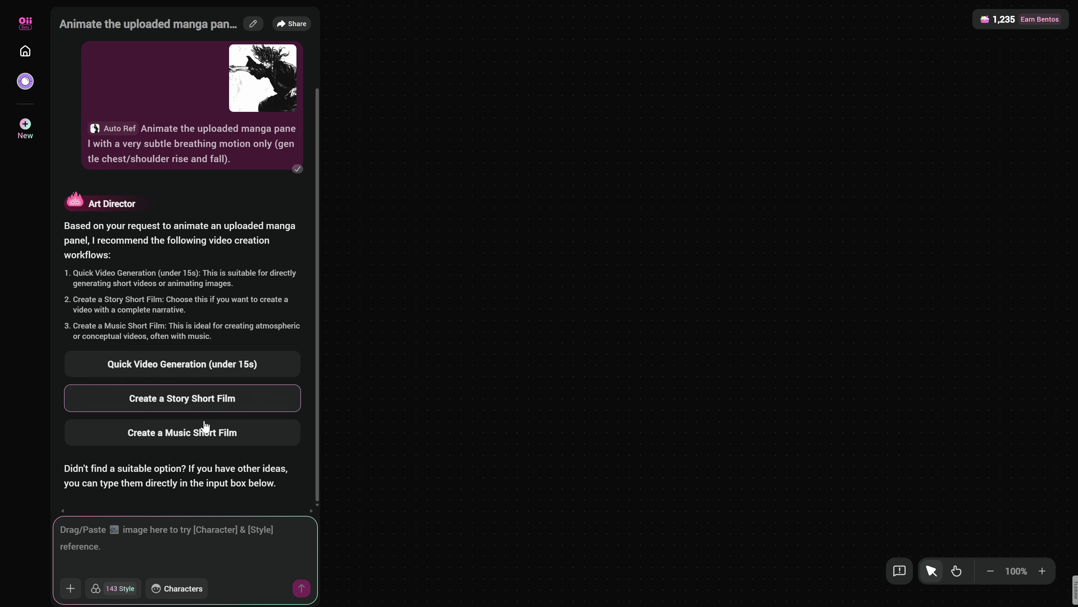
pyautogui.click(272, 366)
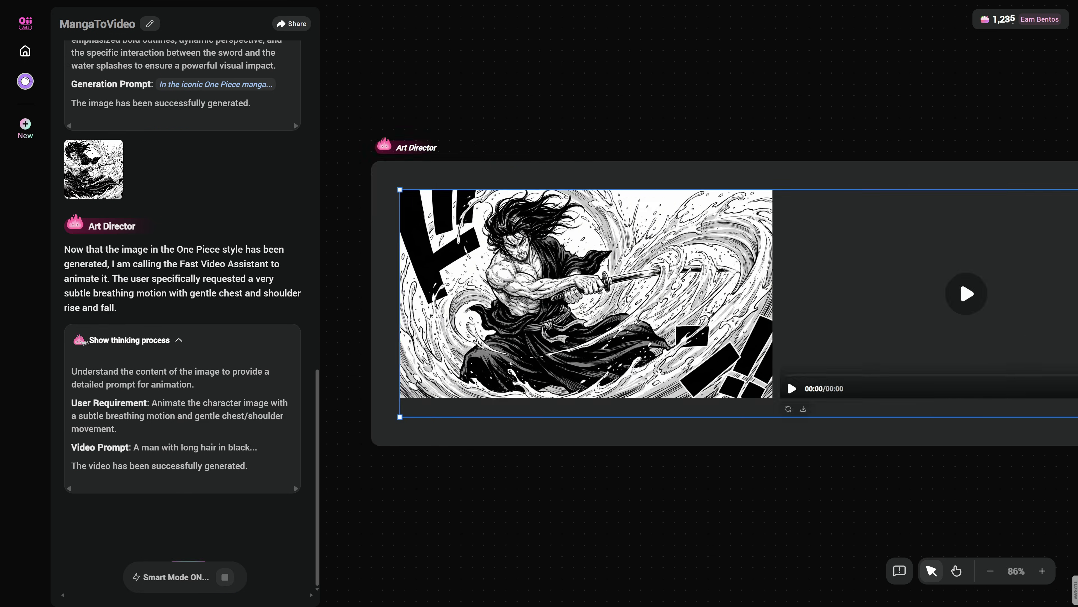
pyautogui.click(710, 381)
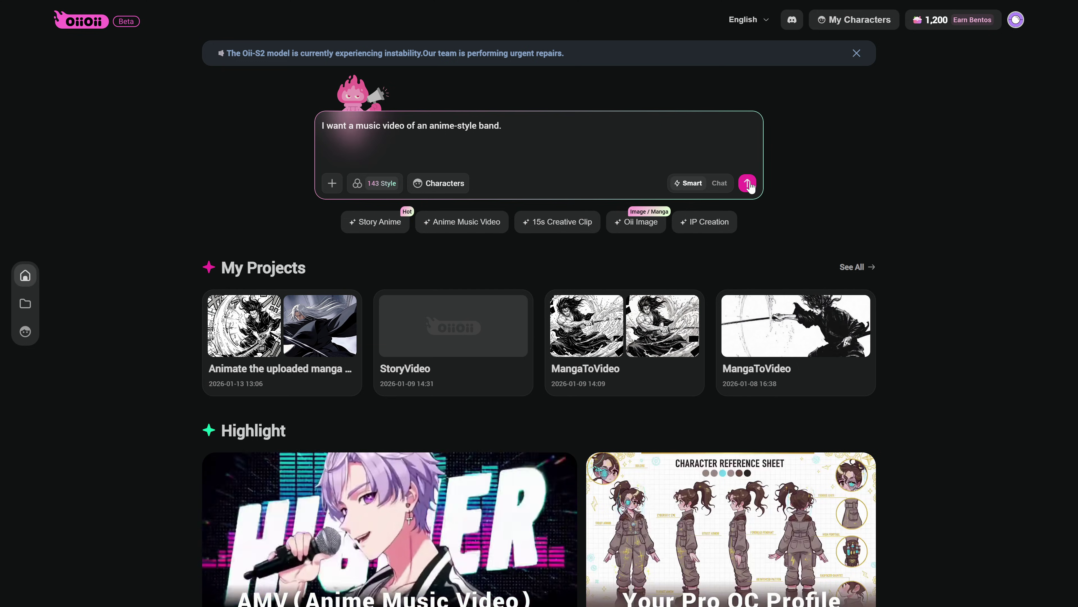
pyautogui.click(747, 183)
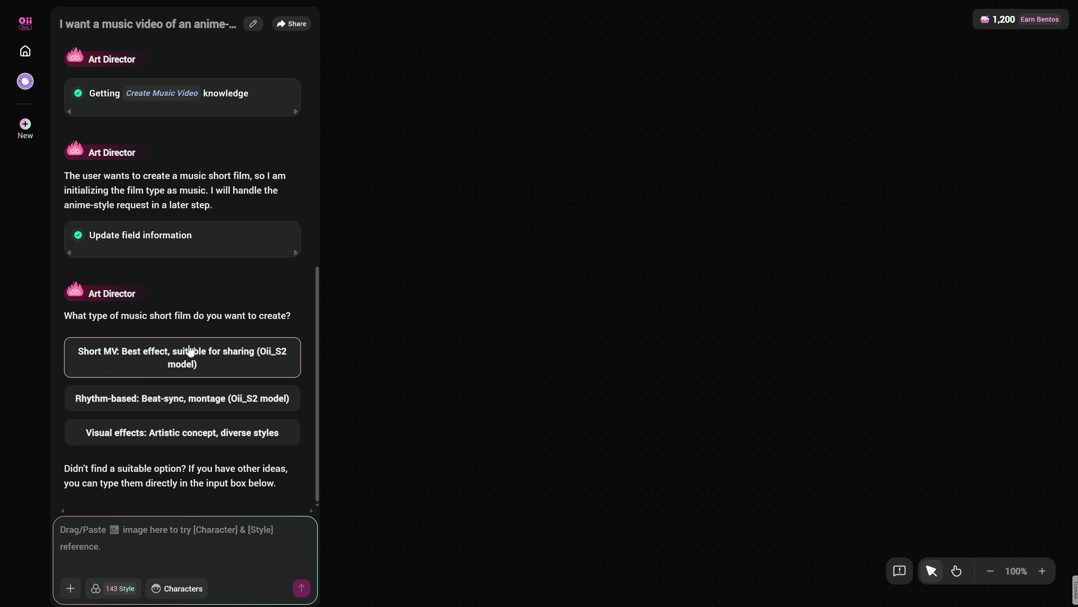
pyautogui.click(203, 365)
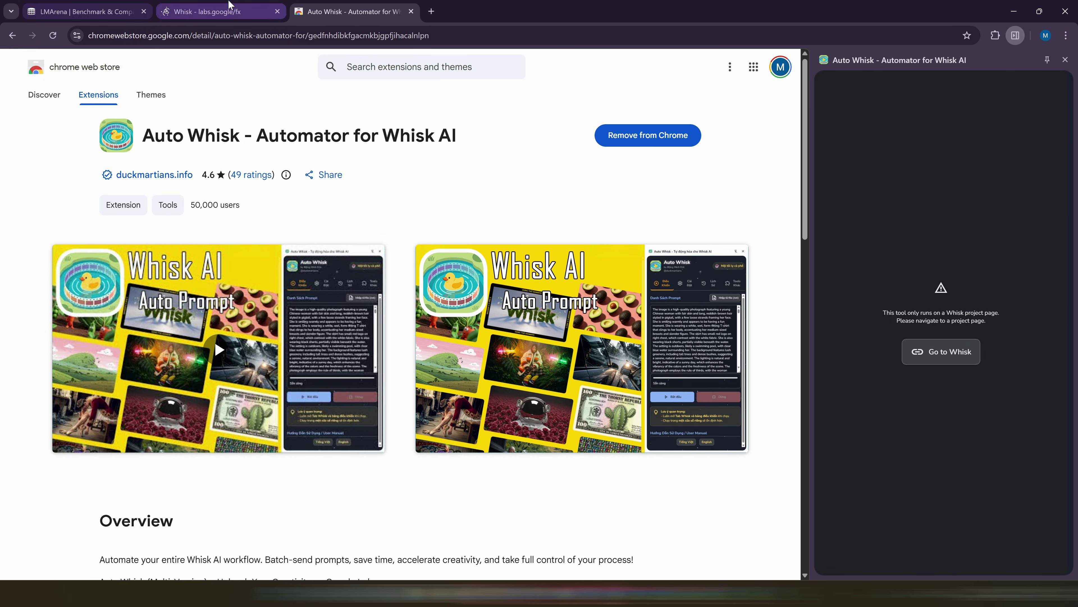
# Step: Copy the full F) AUTO WHISK image prompt list from the gemini-3-pro script in LM Arena
pyautogui.click(229, 6)
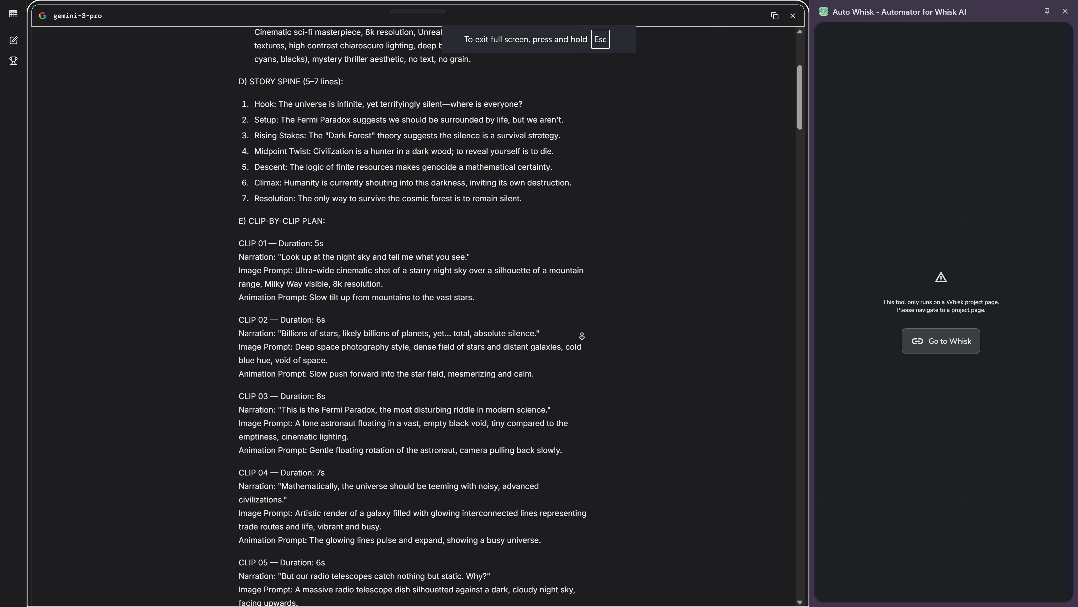
pyautogui.scroll(-20, 590, 441)
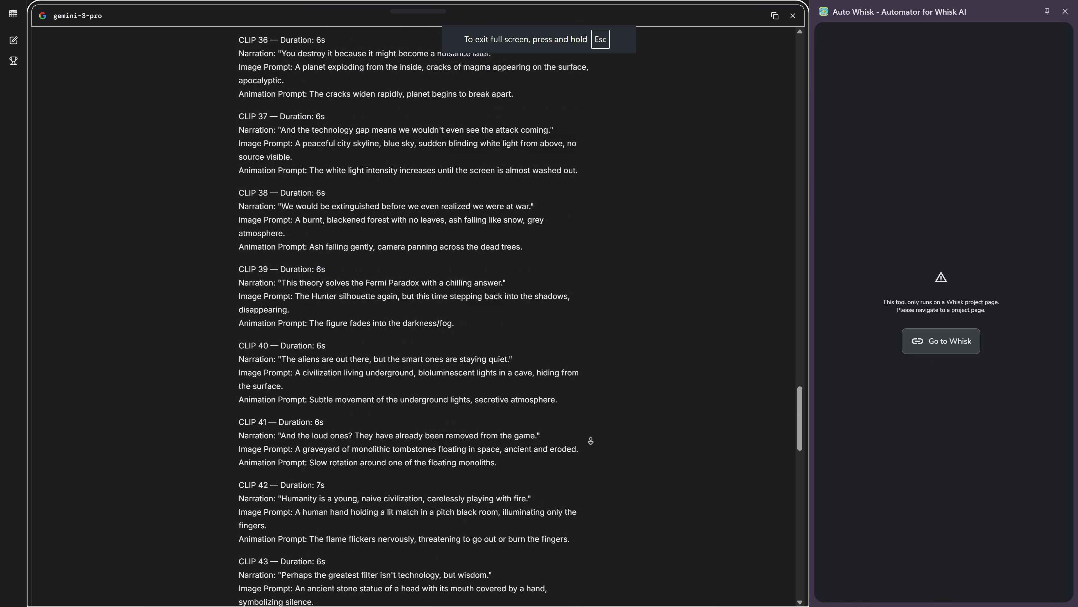
pyautogui.scroll(-15, 591, 441)
pyautogui.scroll(10, 214, 268)
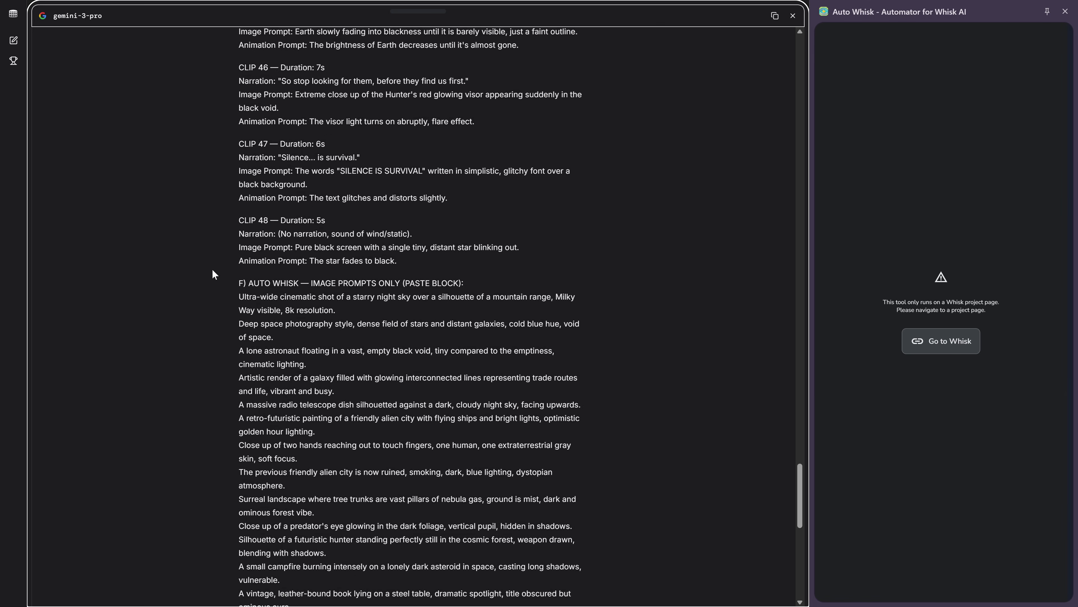
pyautogui.moveTo(276, 310); pyautogui.dragTo(370, 373)
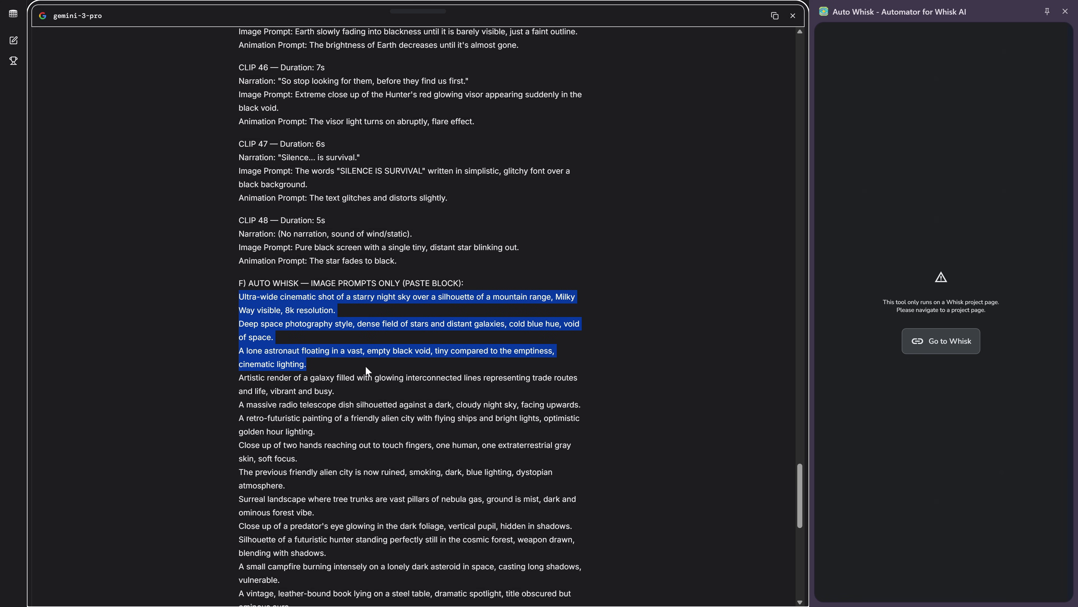
pyautogui.moveTo(483, 382); pyautogui.dragTo(542, 583)
pyautogui.scroll(-10, 509, 385)
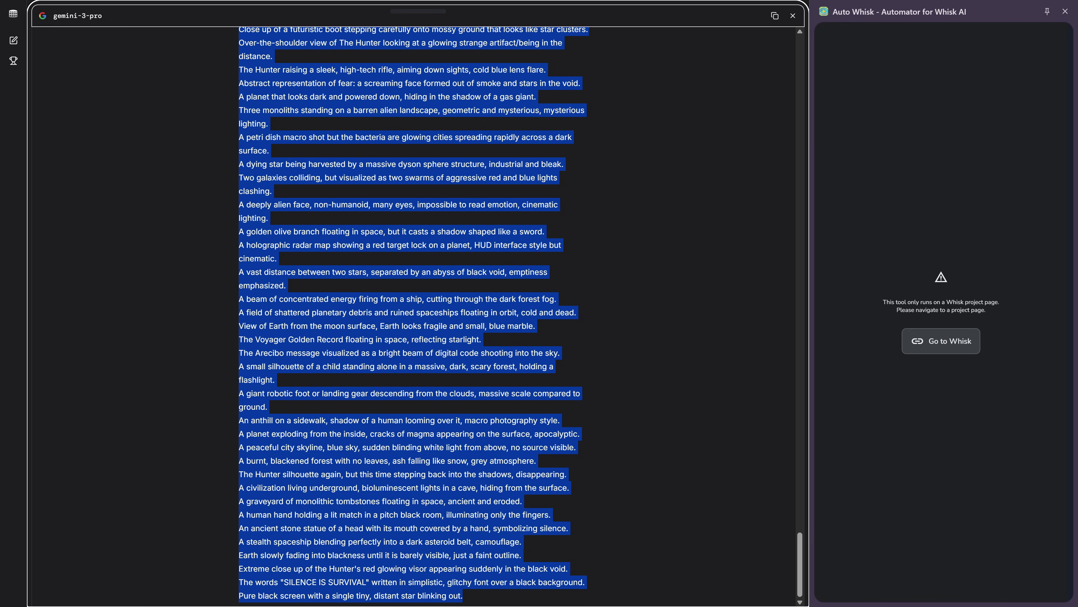
pyautogui.hotkey('alt', 'Tab')
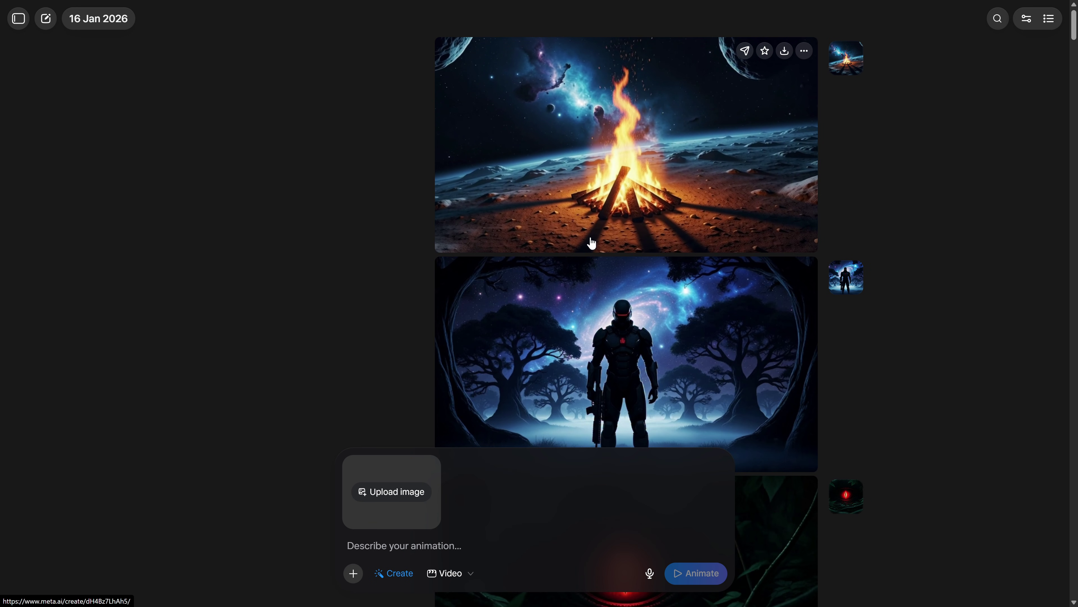
# Step: Paste all 48 prompts into Auto Whisk's Prompt List, run them on this project, and go full screen
pyautogui.hotkey('alt', 'Tab')
pyautogui.click(830, 156)
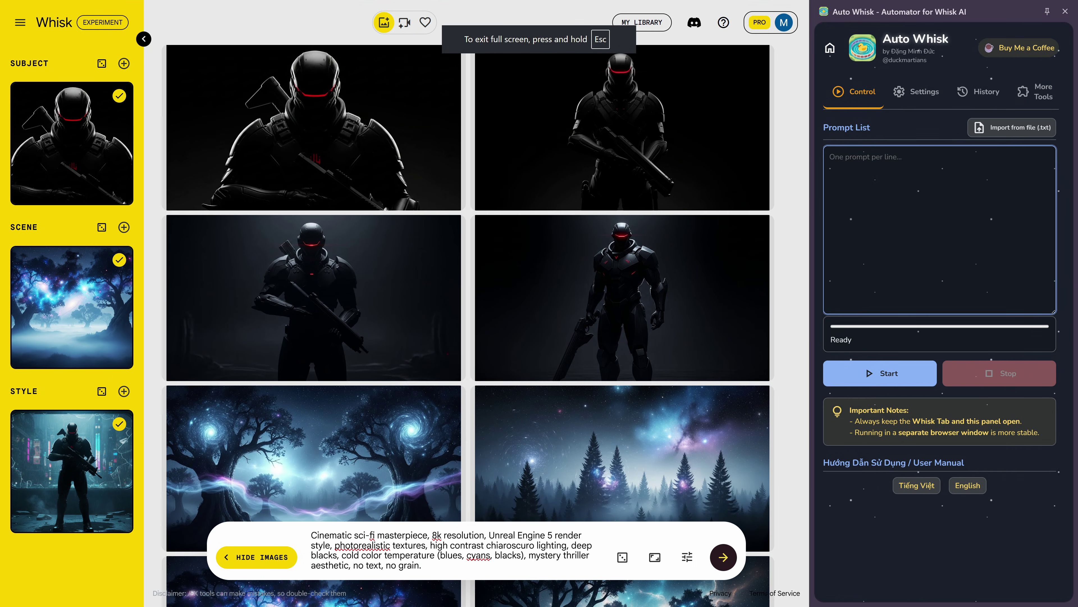
pyautogui.hotkey('ctrl', 'v')
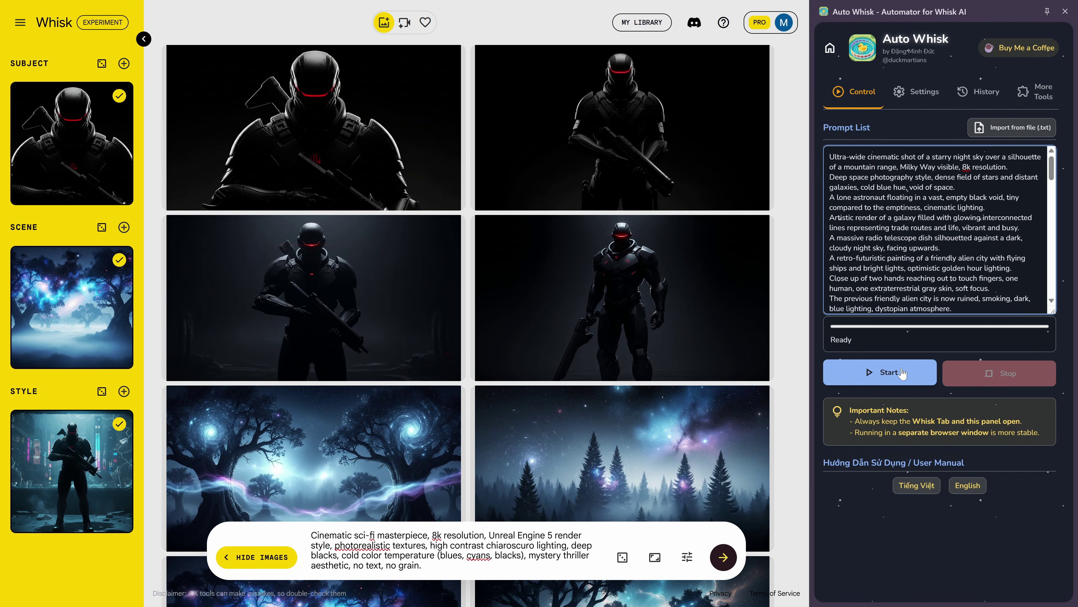
pyautogui.click(903, 373)
pyautogui.click(902, 400)
pyautogui.click(871, 401)
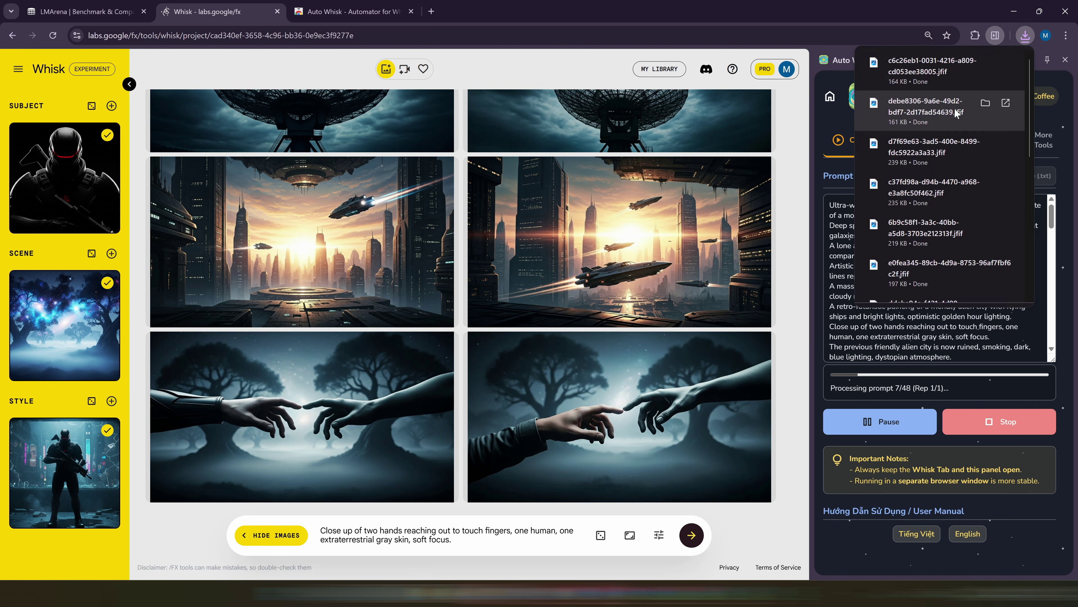
pyautogui.click(1026, 42)
pyautogui.press('F11')
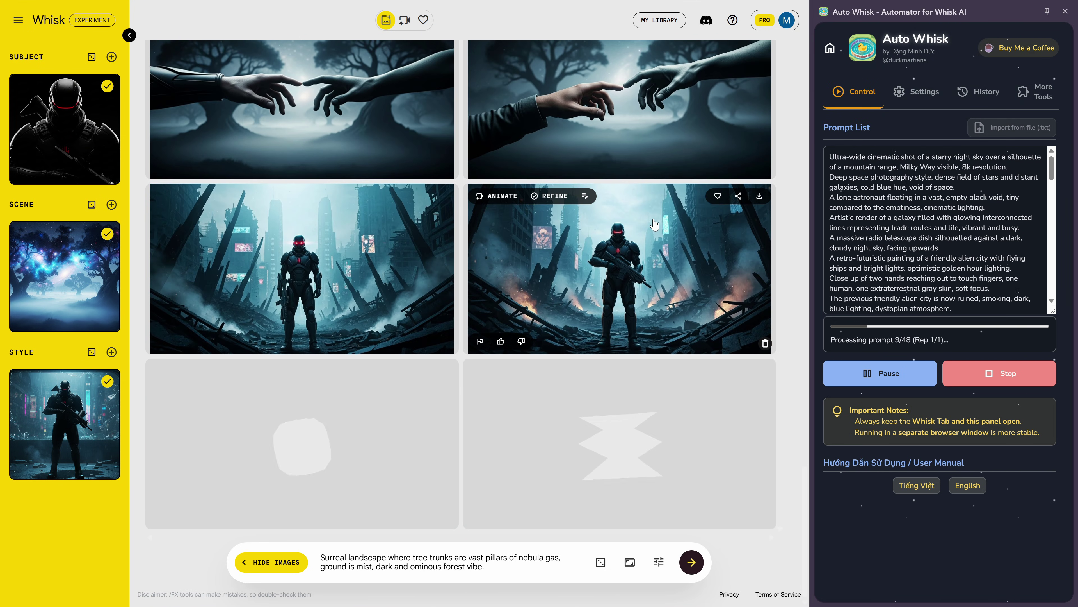
# Step: Rename the eight newly downloaded images in sequence to 22 through 29.jfif
pyautogui.hotkey('alt', 'Tab')
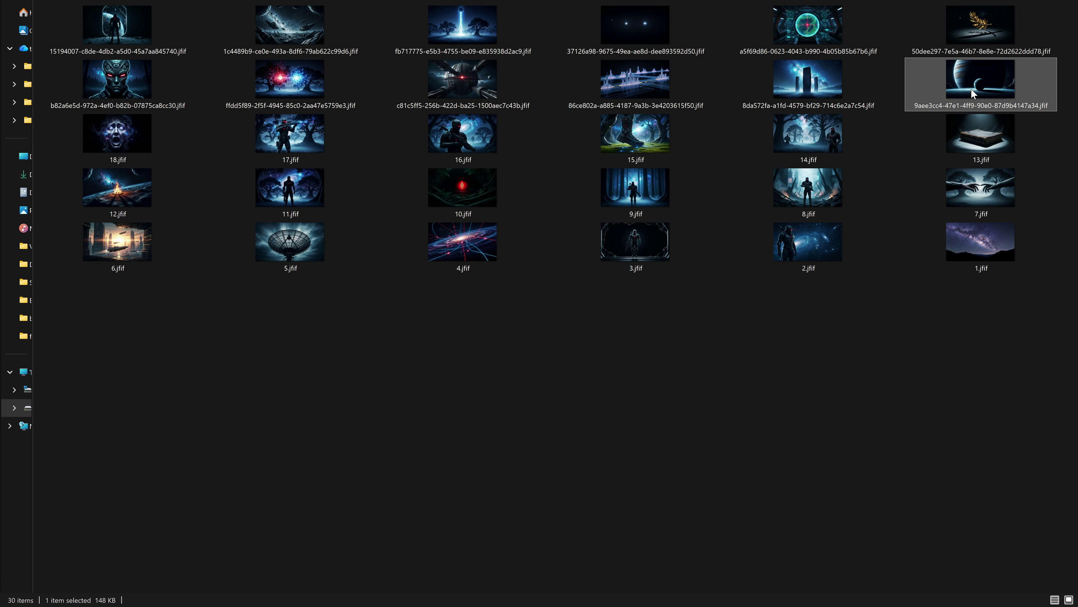
pyautogui.write('22')
pyautogui.hotkey('shift', 'Tab')
pyautogui.write('23')
pyautogui.hotkey('shift', 'Tab')
pyautogui.write('24')
pyautogui.hotkey('shift', 'Tab')
pyautogui.write('25')
pyautogui.hotkey('shift', 'Tab')
pyautogui.write('26')
pyautogui.hotkey('shift', 'Tab')
pyautogui.write('27')
pyautogui.hotkey('shift', 'Tab')
pyautogui.write('28')
pyautogui.hotkey('shift', 'Tab')
pyautogui.write('29')
pyautogui.hotkey('shift', 'Tab')
pyautogui.hotkey('alt', 'Tab')
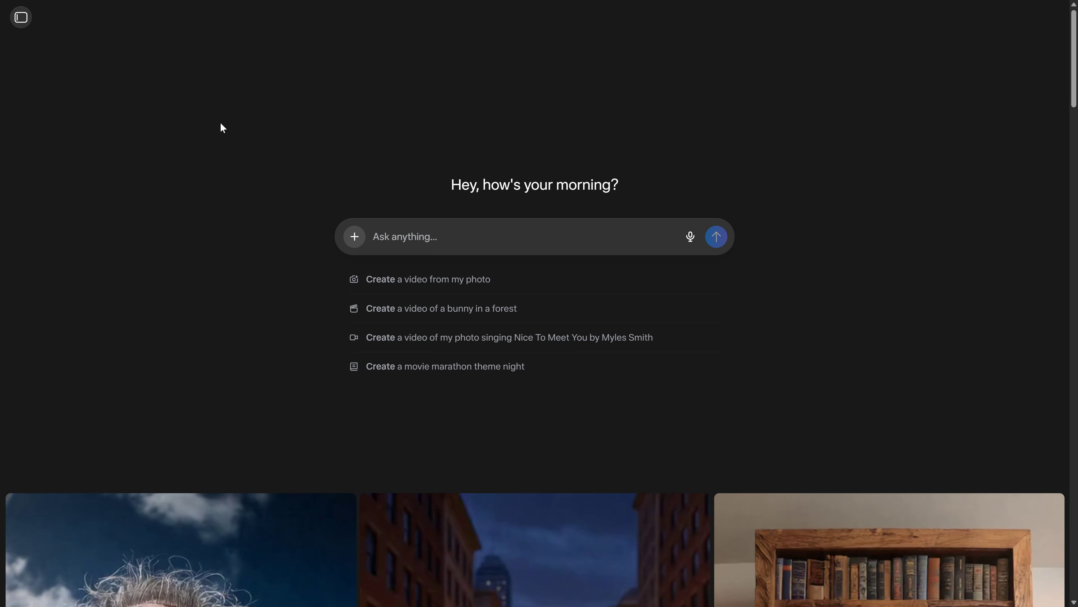
# Step: Go to Meta AI's Create page and switch generation from Image to Video
pyautogui.scroll(-5, 220, 125)
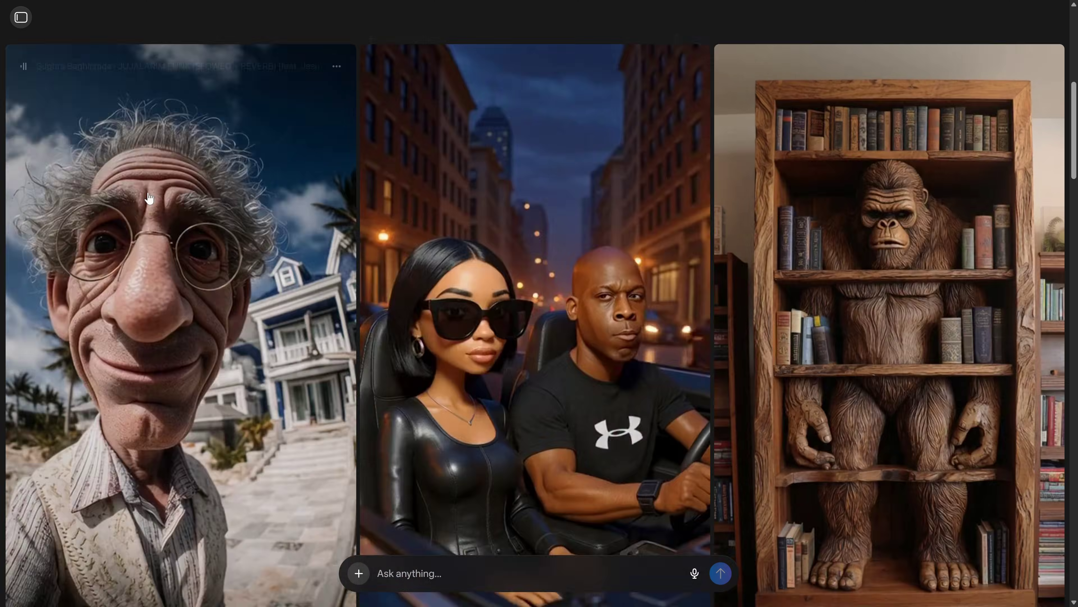
pyautogui.scroll(5, 475, 306)
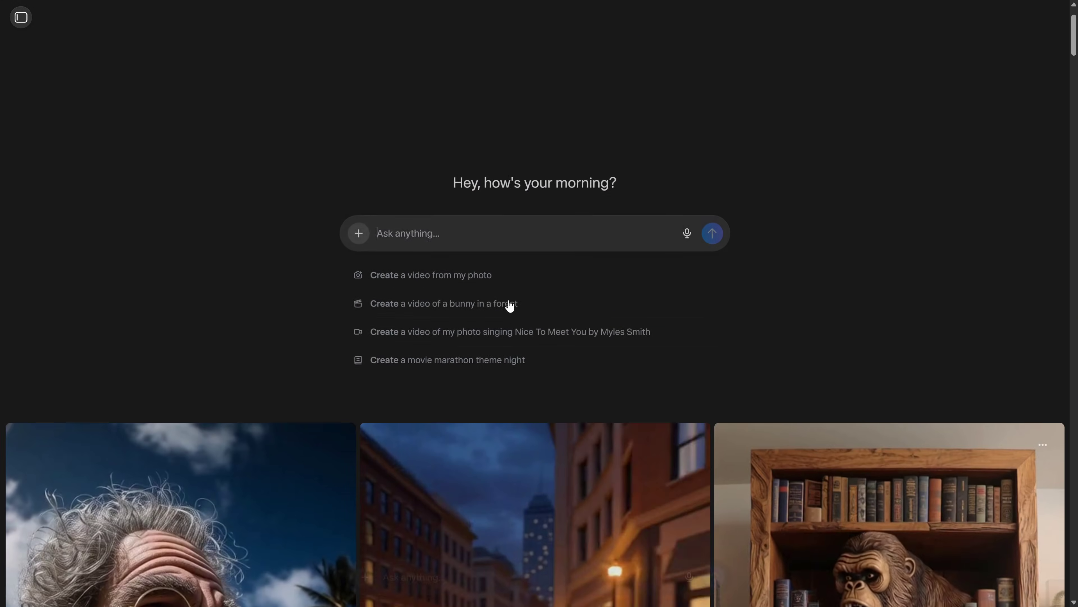
pyautogui.click(21, 17)
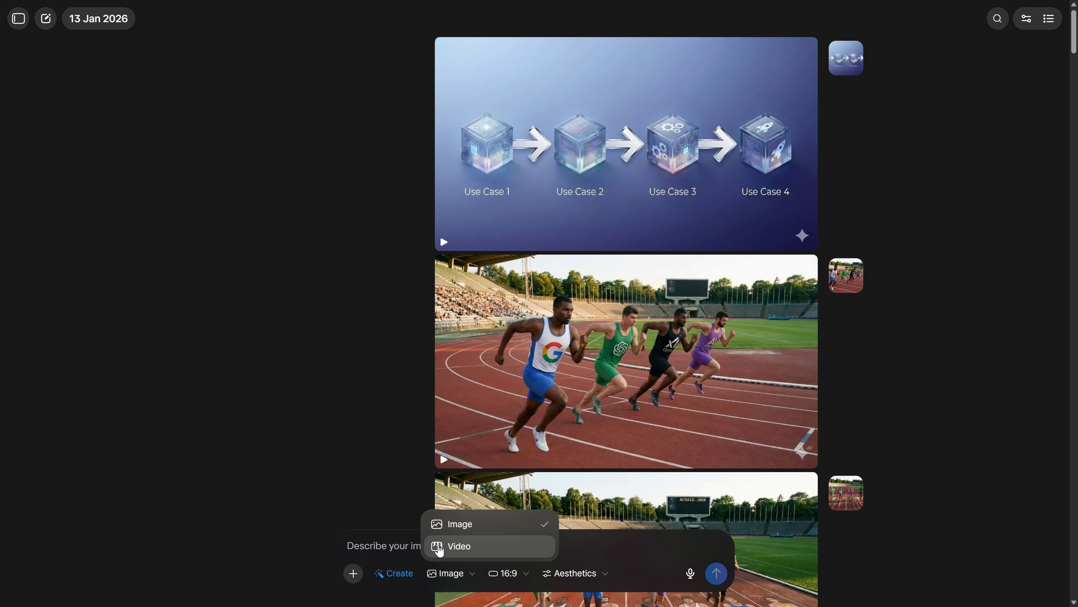
pyautogui.click(465, 554)
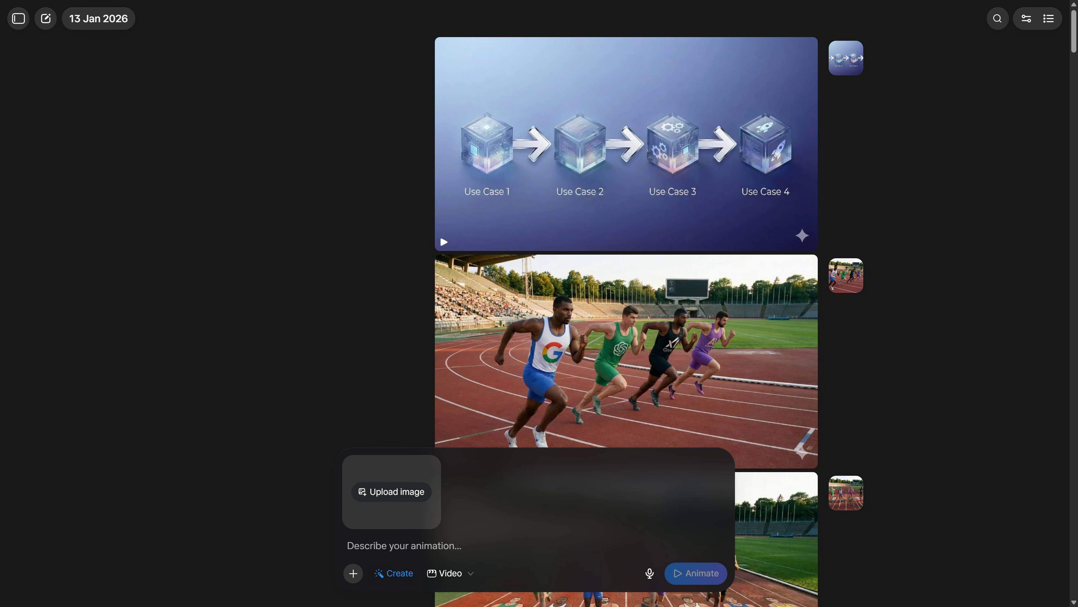
# Step: Animate the Milky Way image with a slow tilt up, then a second space image with a slow push forward
pyautogui.moveTo(464, 554); pyautogui.dragTo(614, 555)
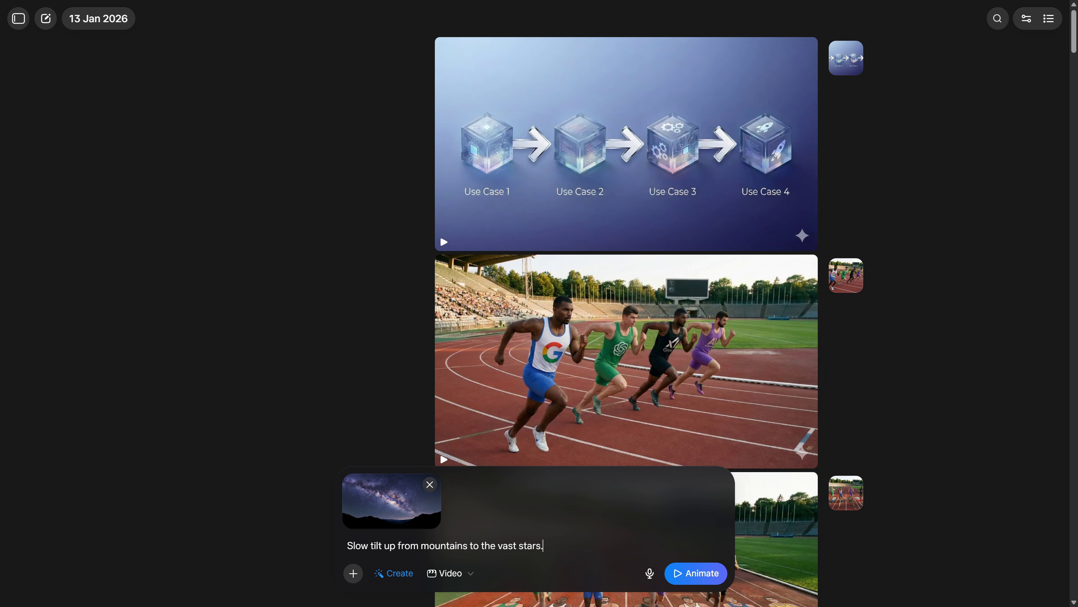
pyautogui.click(696, 573)
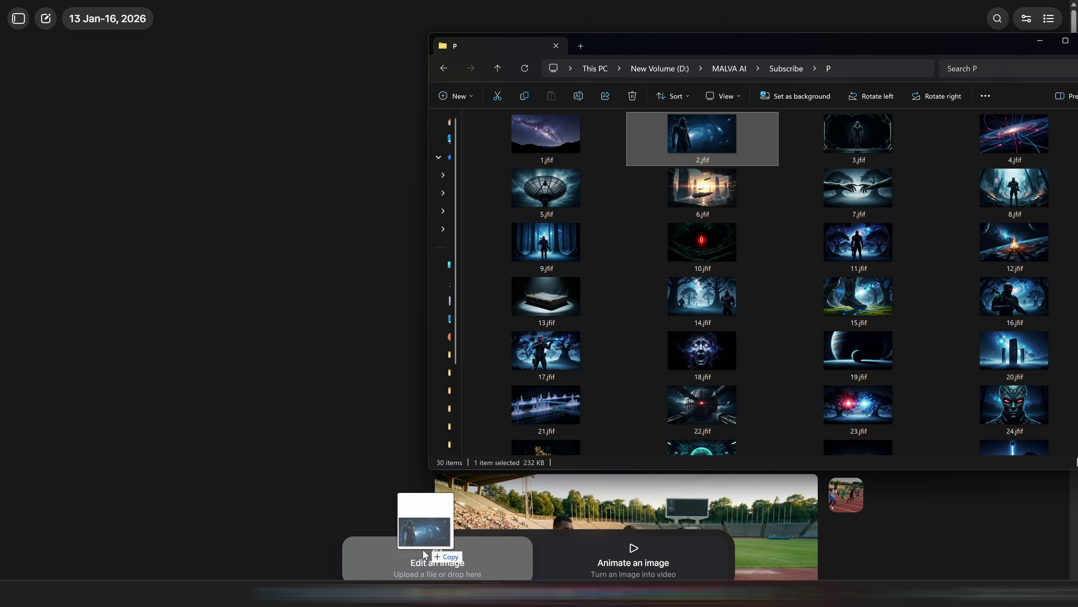
pyautogui.moveTo(441, 565); pyautogui.dragTo(605, 565)
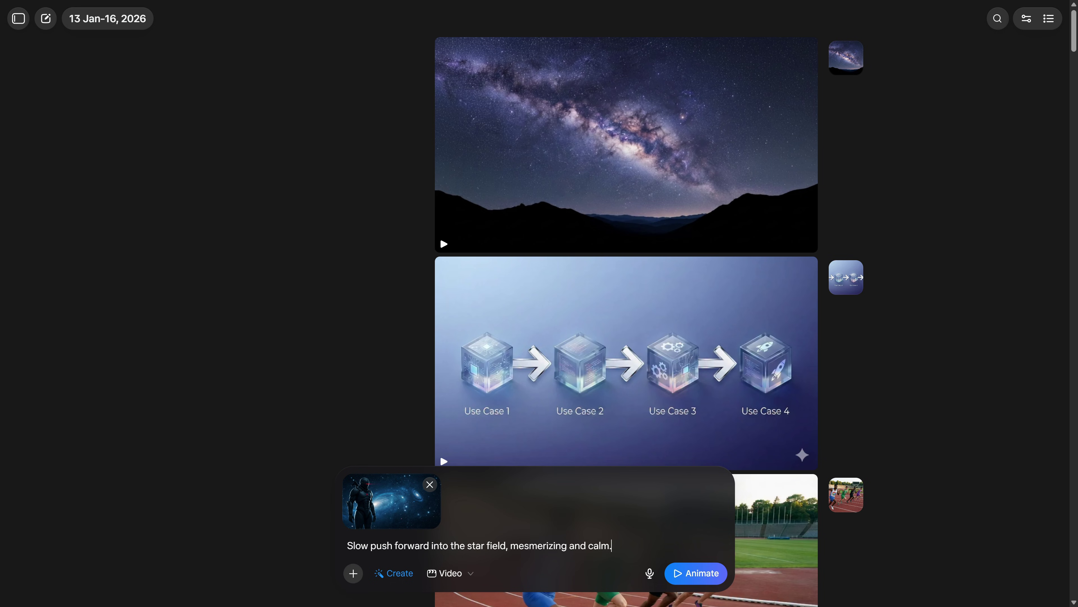
pyautogui.click(696, 573)
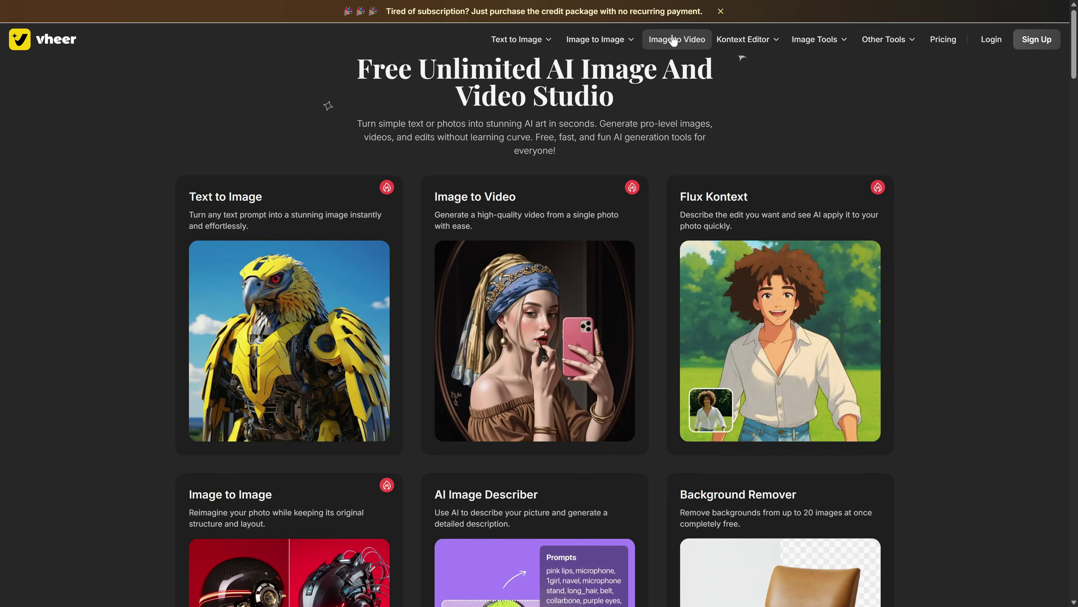
# Step: Upload the Milky Way mountain image to Vheer's Image to Video generator and generate with the tilt-up prompt
pyautogui.click(673, 39)
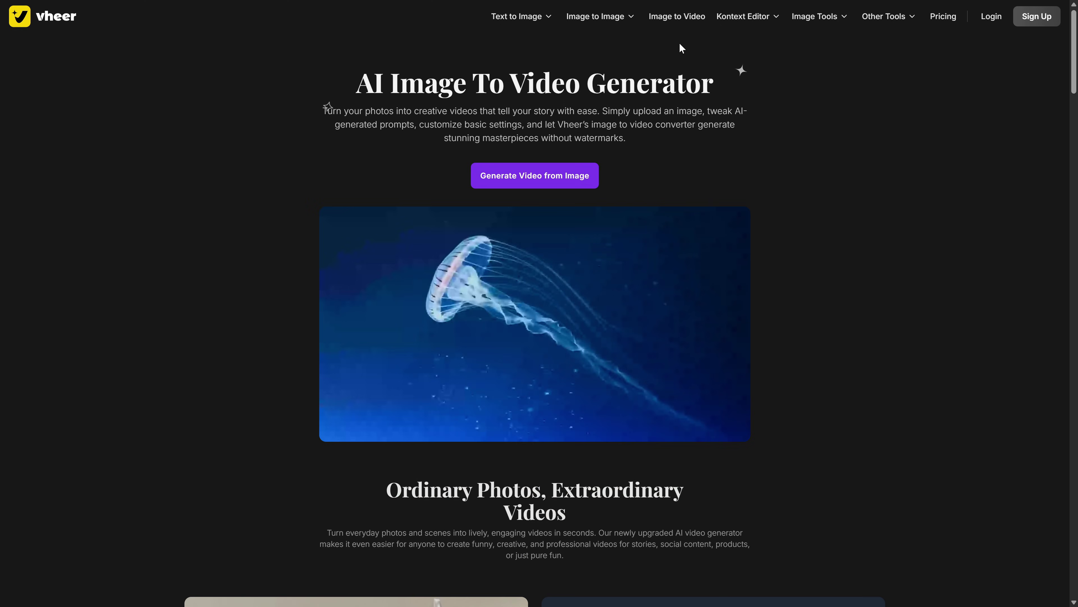
pyautogui.click(512, 183)
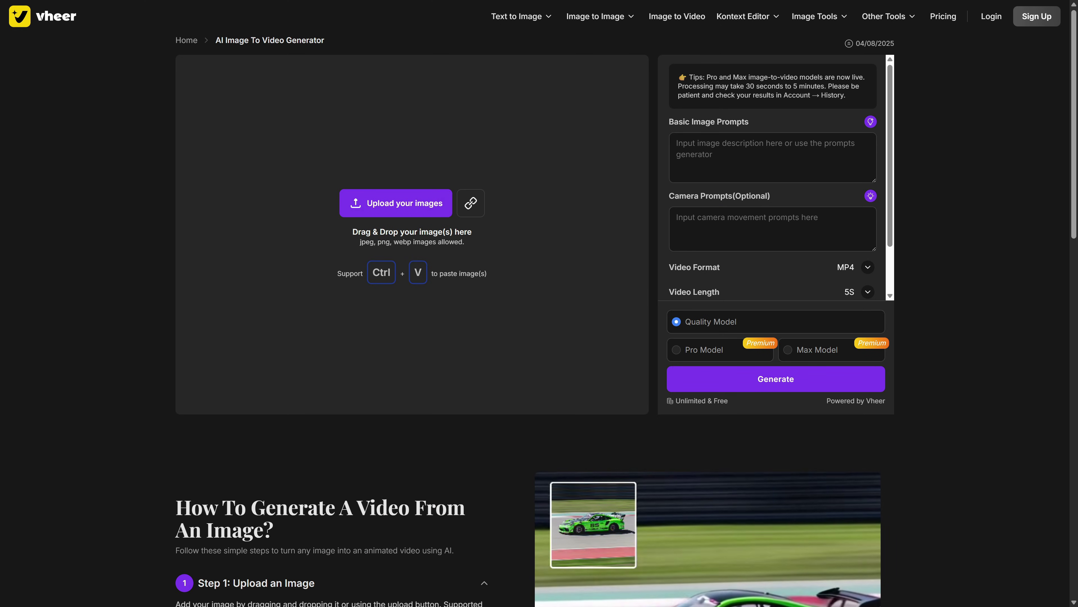
pyautogui.moveTo(374, 234); pyautogui.dragTo(371, 235)
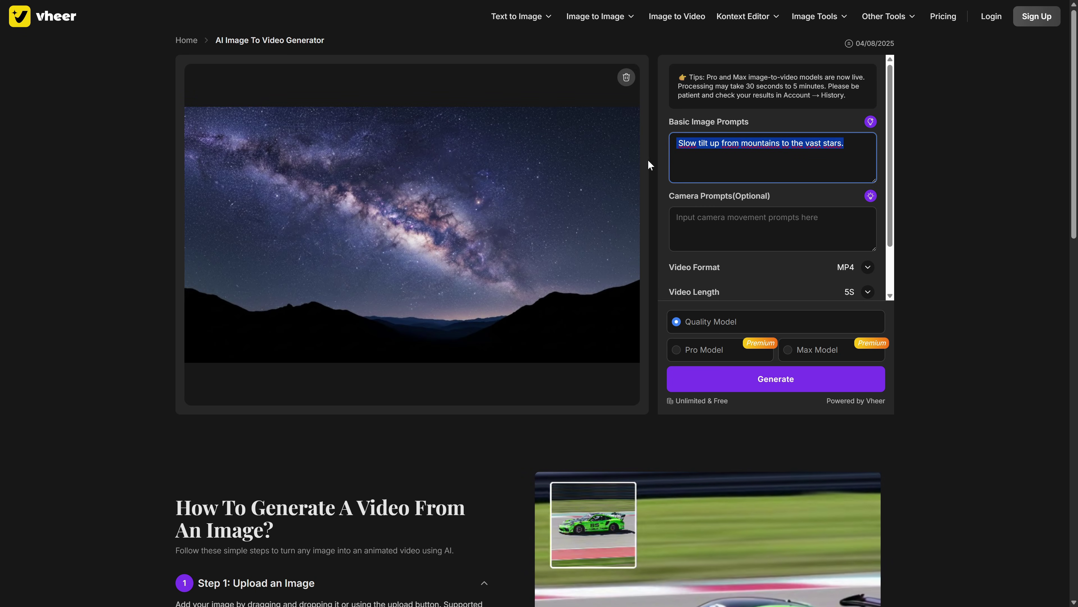
pyautogui.click(743, 379)
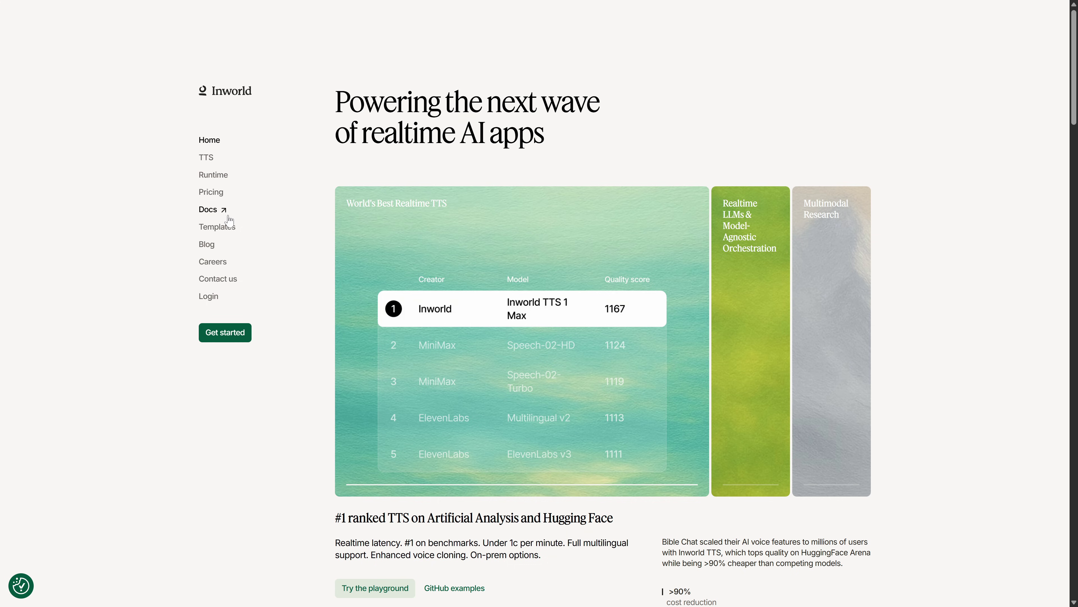
pyautogui.scroll(-10, 326, 83)
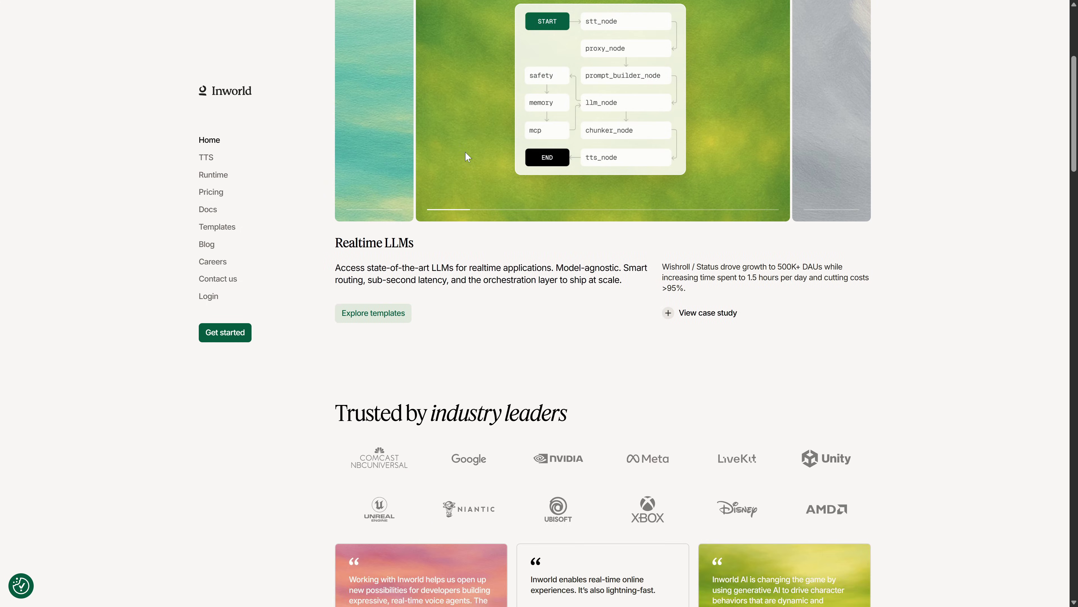
pyautogui.scroll(-5, 358, 251)
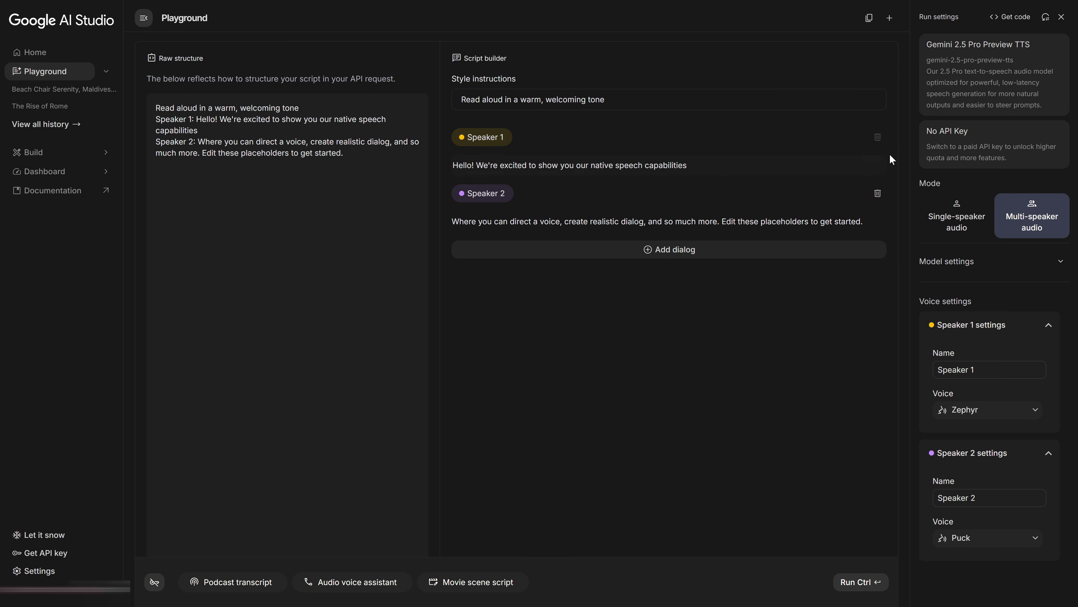
# Step: Choose Gemini 2.5 Pro Preview TTS, switch to single-speaker audio, and open the Voice list
pyautogui.click(977, 83)
pyautogui.click(926, 152)
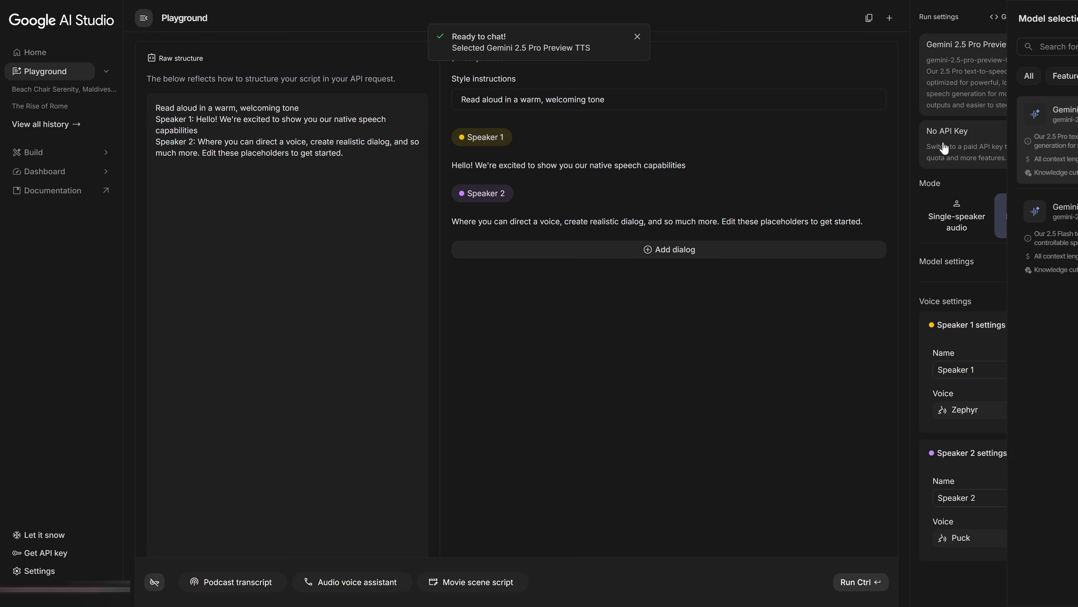
pyautogui.click(945, 221)
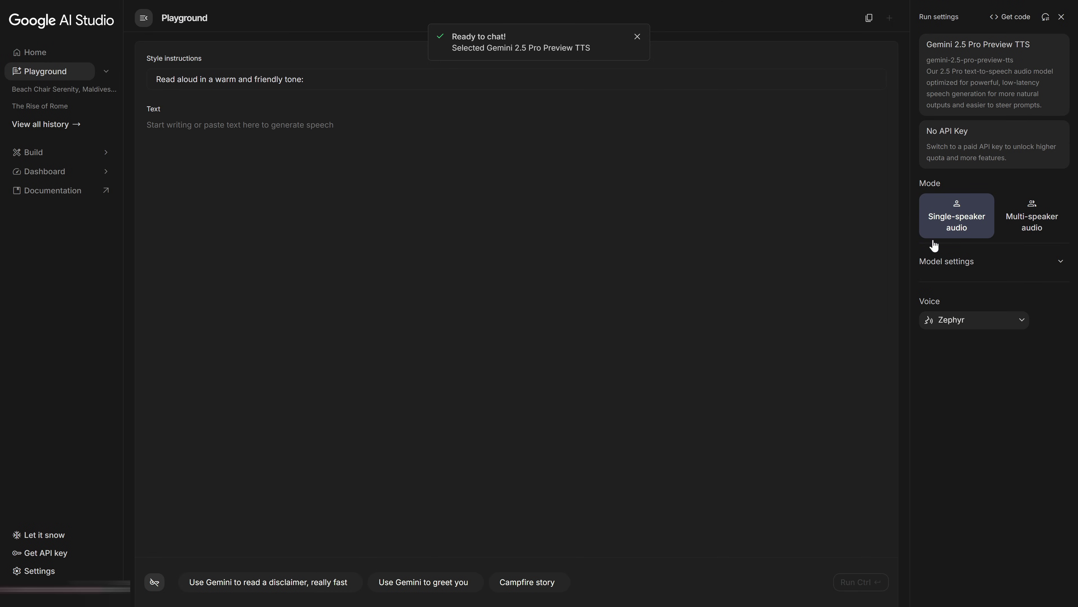
pyautogui.click(959, 326)
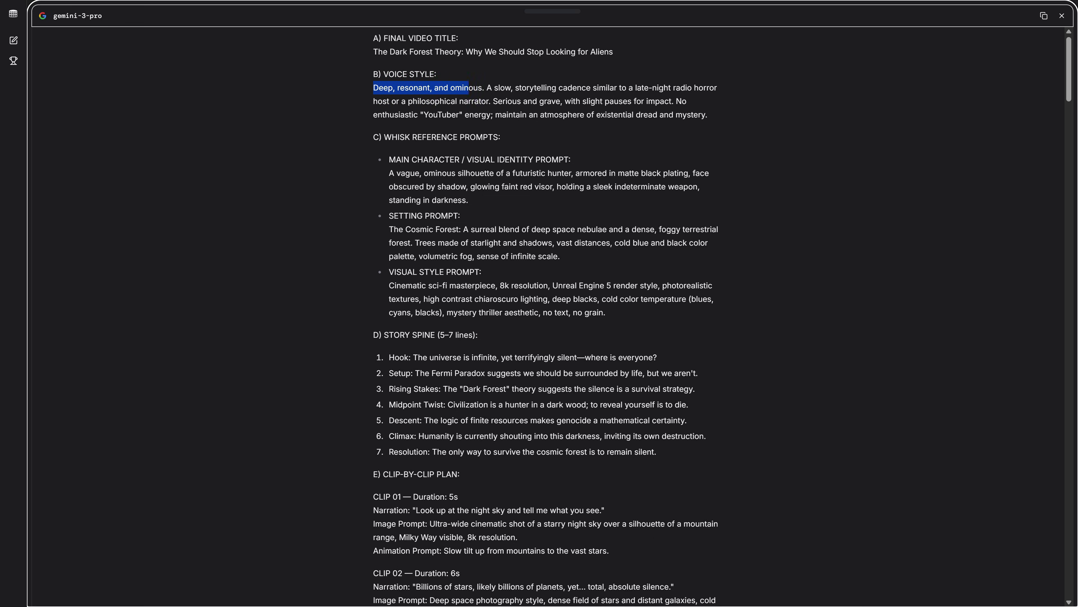
# Step: Replace the Style instructions with the script's deep, ominous voice style paragraph
pyautogui.moveTo(468, 87); pyautogui.dragTo(719, 114)
pyautogui.hotkey('ctrl', 'c')
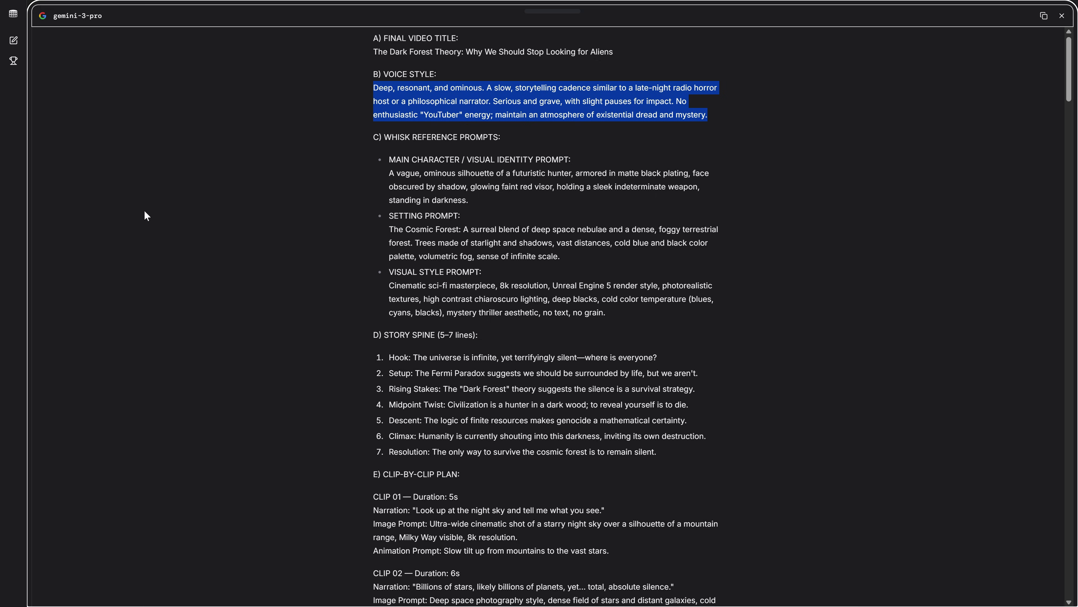
pyautogui.hotkey('alt', 'Tab')
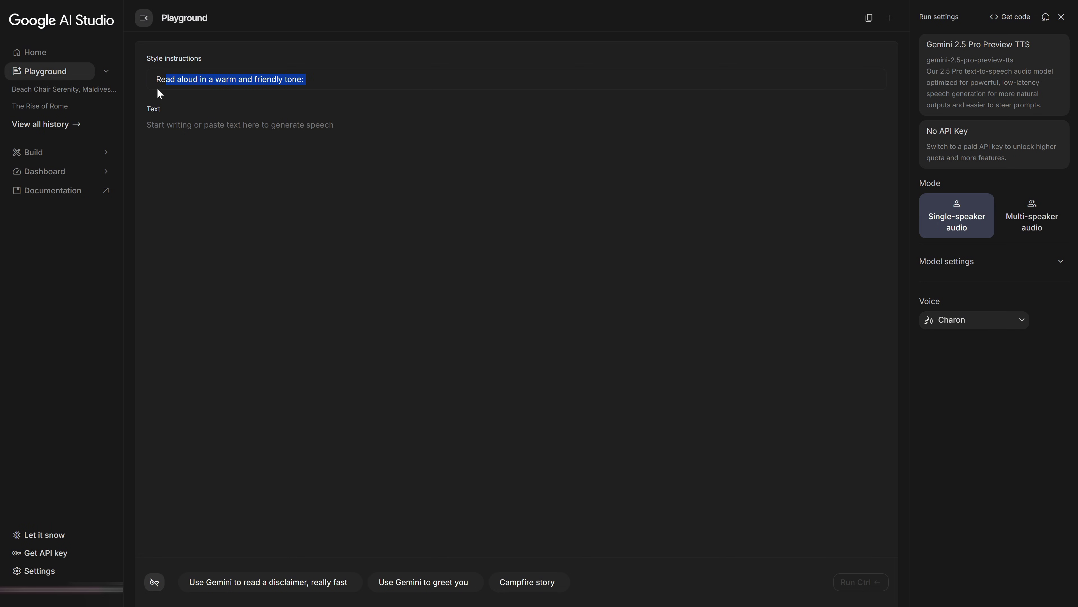
pyautogui.moveTo(159, 93); pyautogui.dragTo(152, 91)
pyautogui.hotkey('ctrl', 'v')
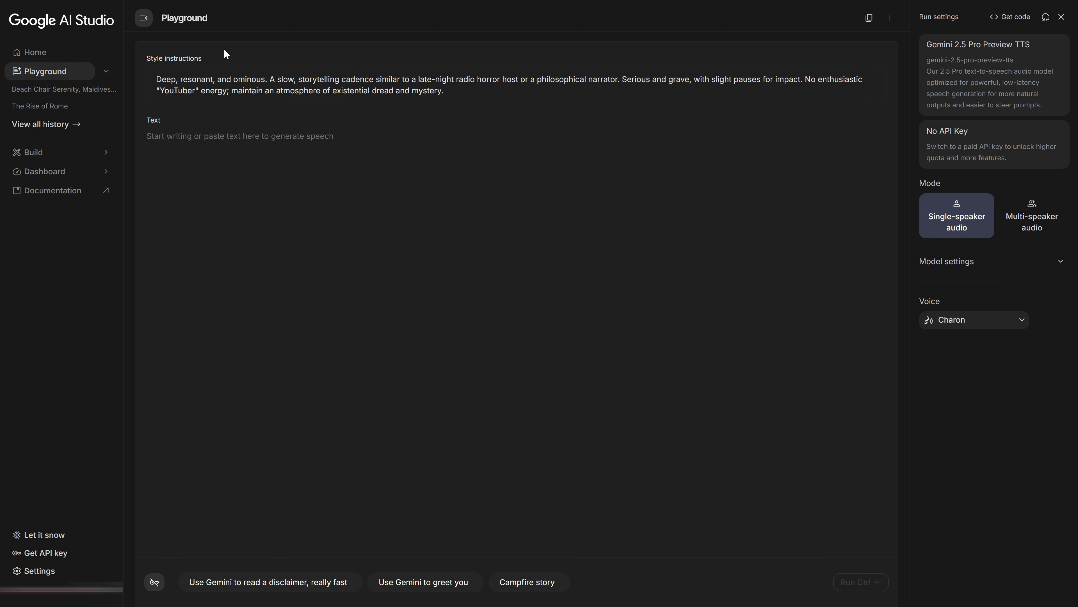
# Step: Paste the CLIP 01 narration line into Text and generate its speech
pyautogui.hotkey('alt', 'Tab')
pyautogui.moveTo(416, 229); pyautogui.dragTo(442, 230)
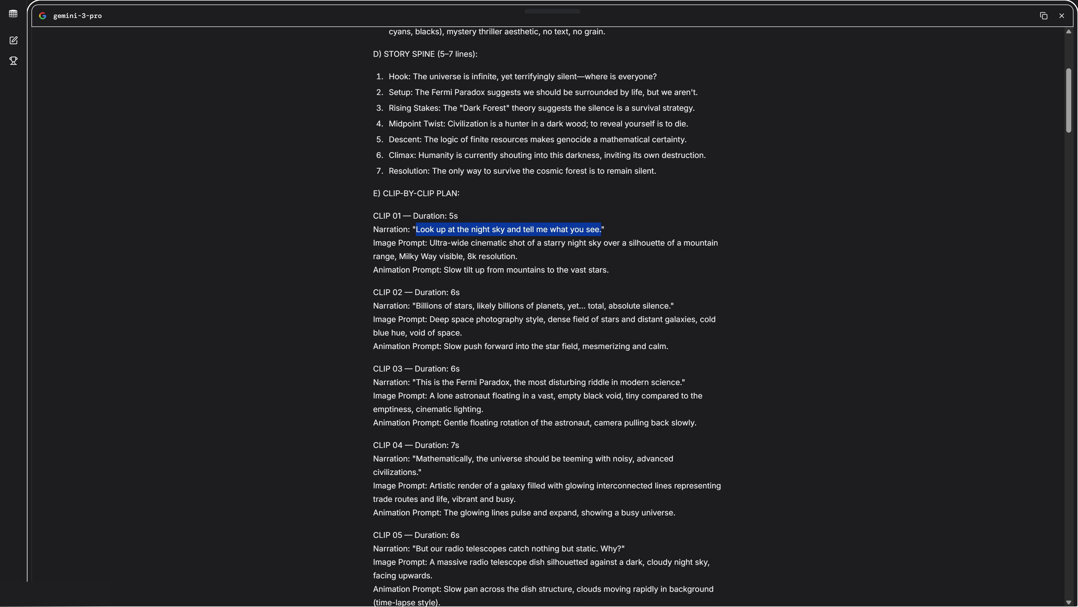
pyautogui.hotkey('alt', 'Tab')
pyautogui.write('Look up at the night sky and tell me what you see.')
pyautogui.click(858, 583)
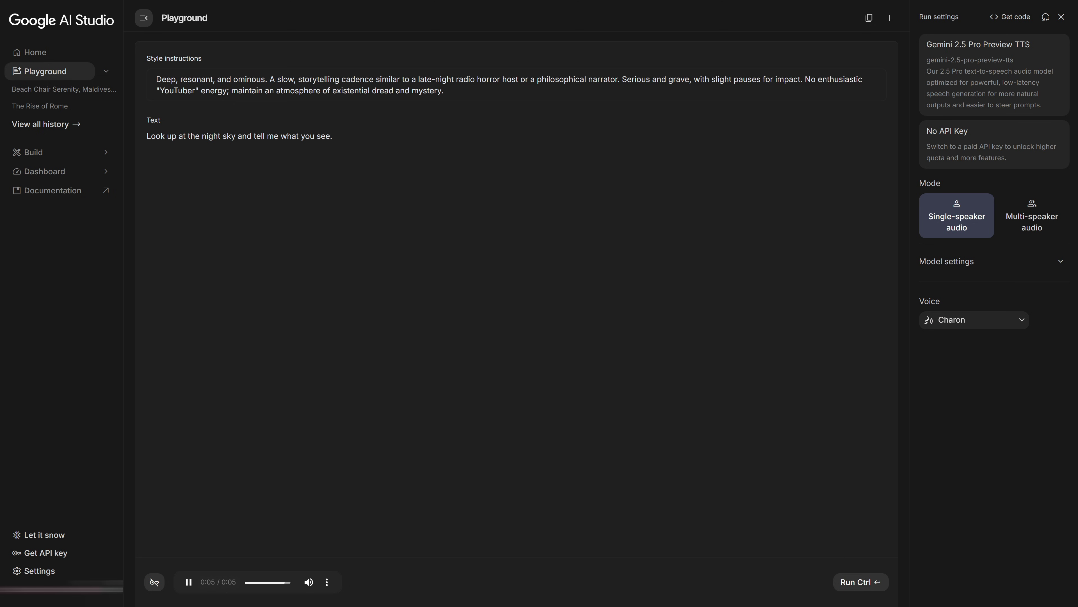
pyautogui.click(205, 581)
pyautogui.click(180, 550)
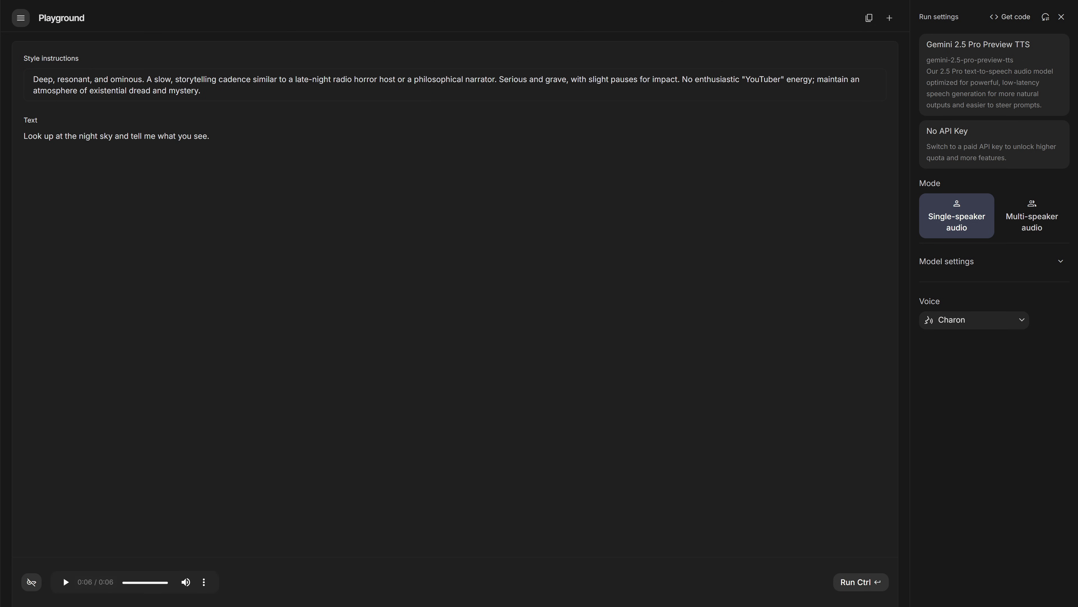
# Step: Generate speech for the CLIP 02 narration line and download the audio as 30.wav
pyautogui.moveTo(416, 306); pyautogui.dragTo(671, 305)
pyautogui.write('Billions of stars, likely billions of planets, yet... total, absolute silence.')
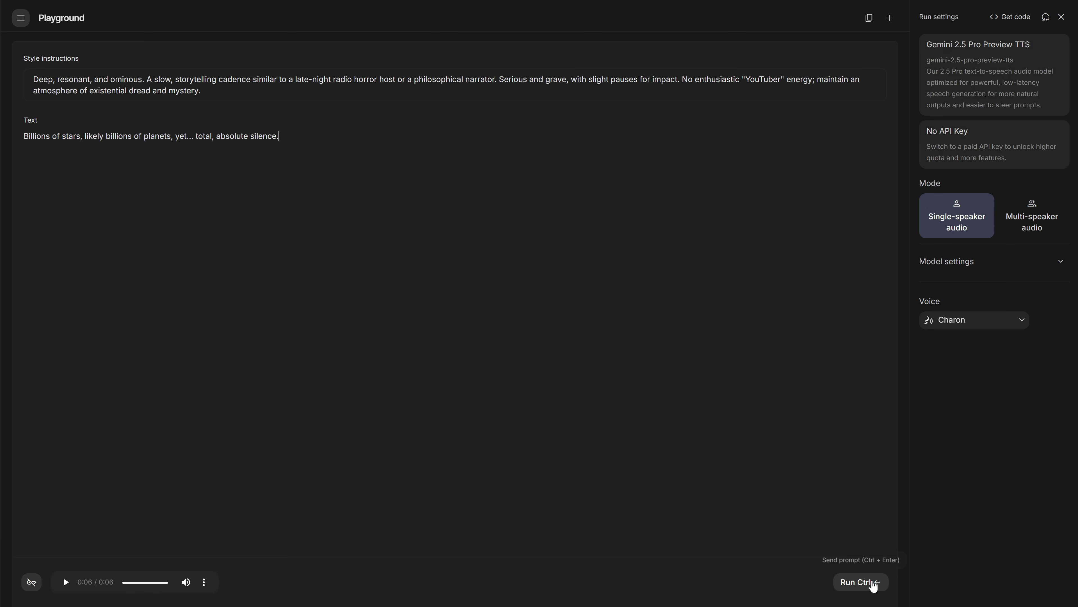
pyautogui.click(873, 588)
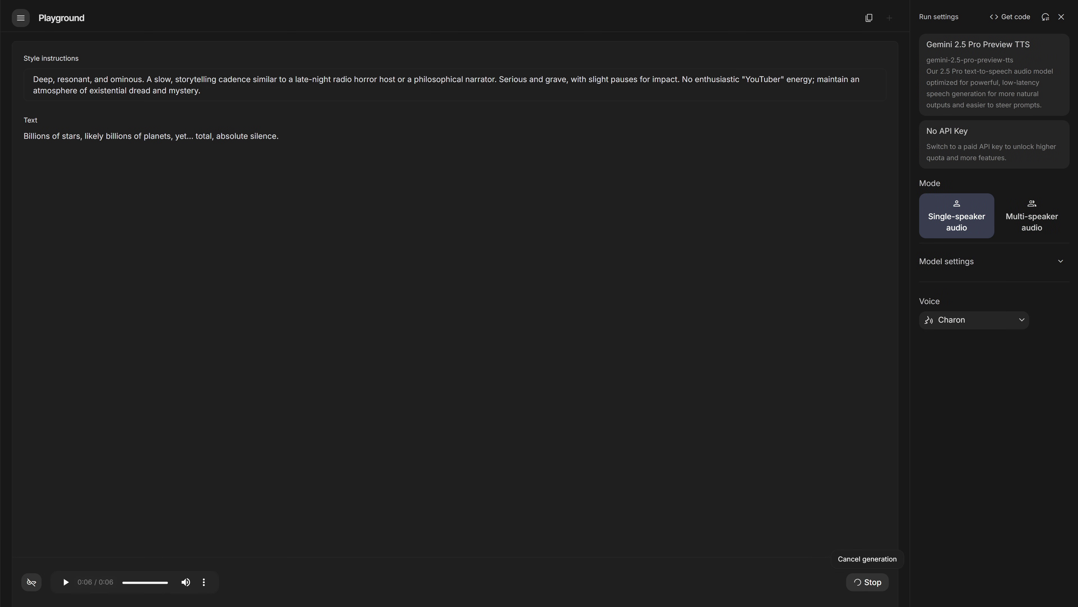
pyautogui.click(201, 583)
pyautogui.click(190, 550)
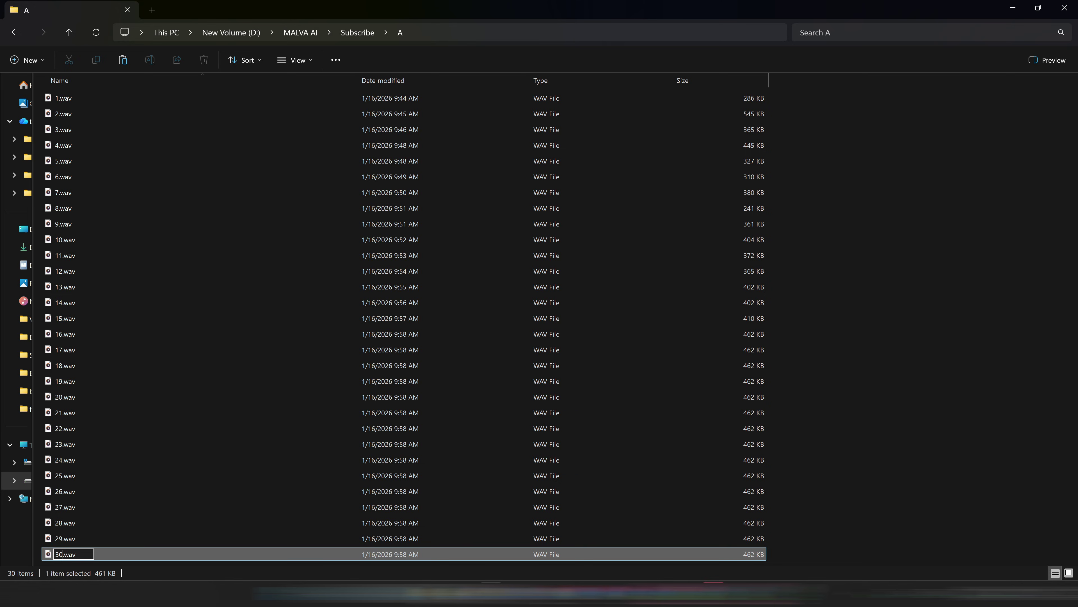
pyautogui.click(971, 464)
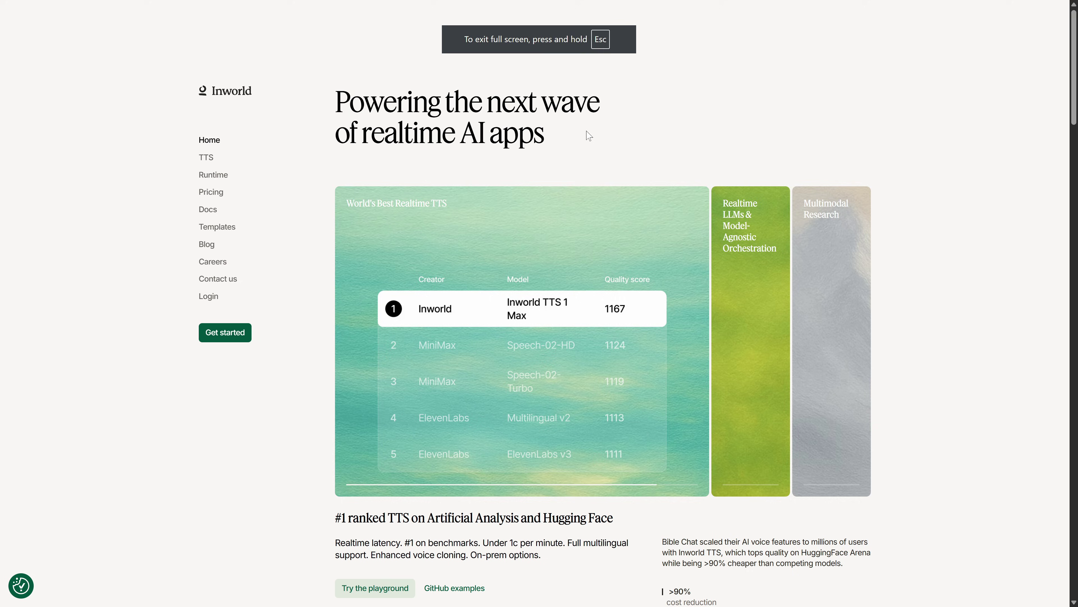
# Step: In Inworld's TTS Playground, pick the Alain voice, paste 'Look up at the night sky…' and generate
pyautogui.scroll(-5, 585, 136)
pyautogui.scroll(5, 585, 136)
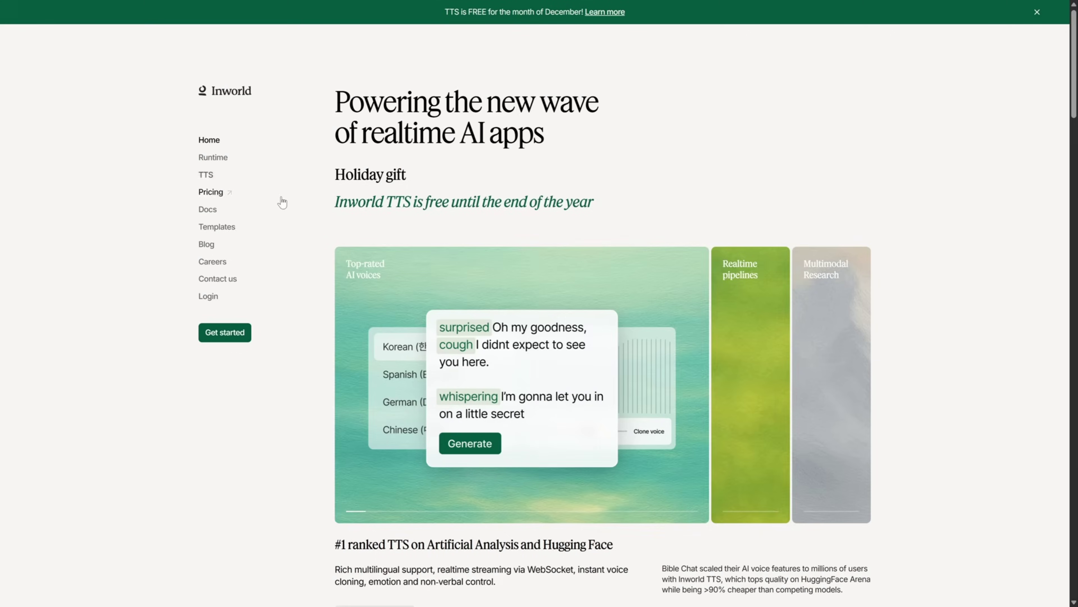
pyautogui.scroll(-15, 447, 132)
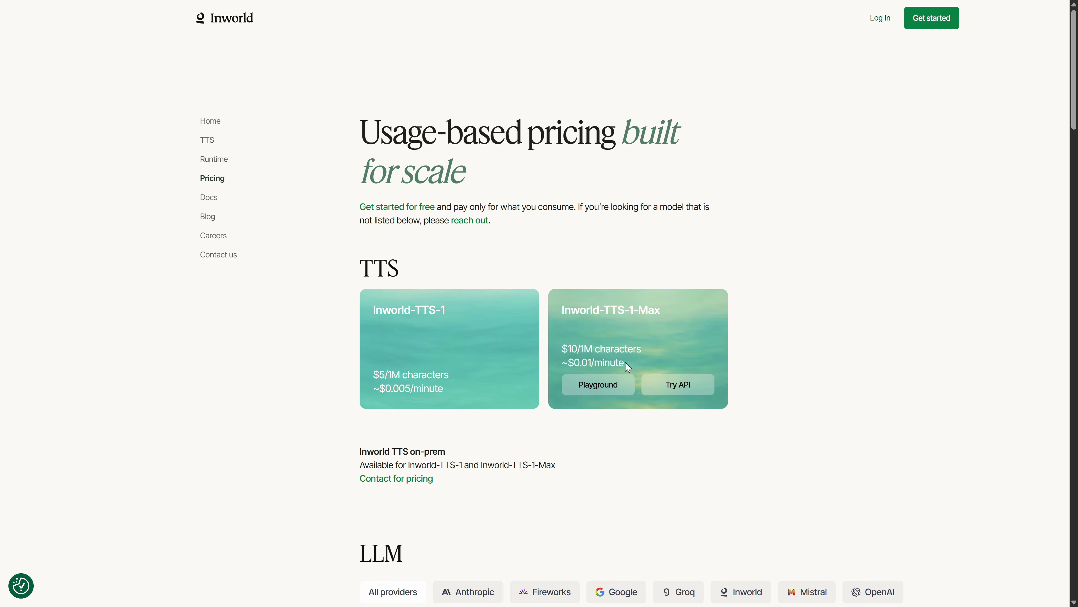
pyautogui.click(818, 140)
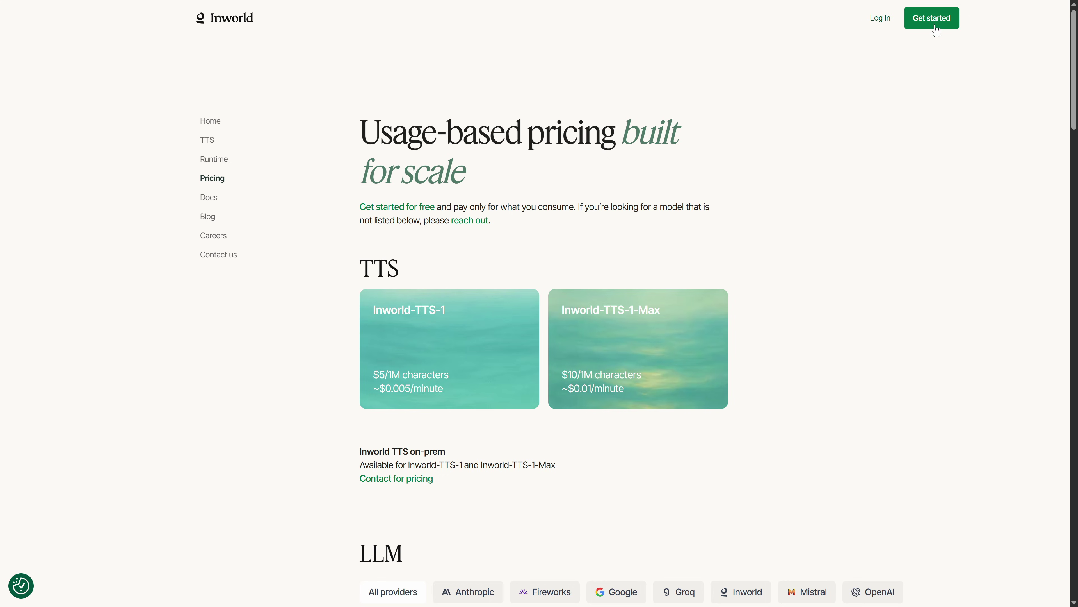
pyautogui.click(944, 26)
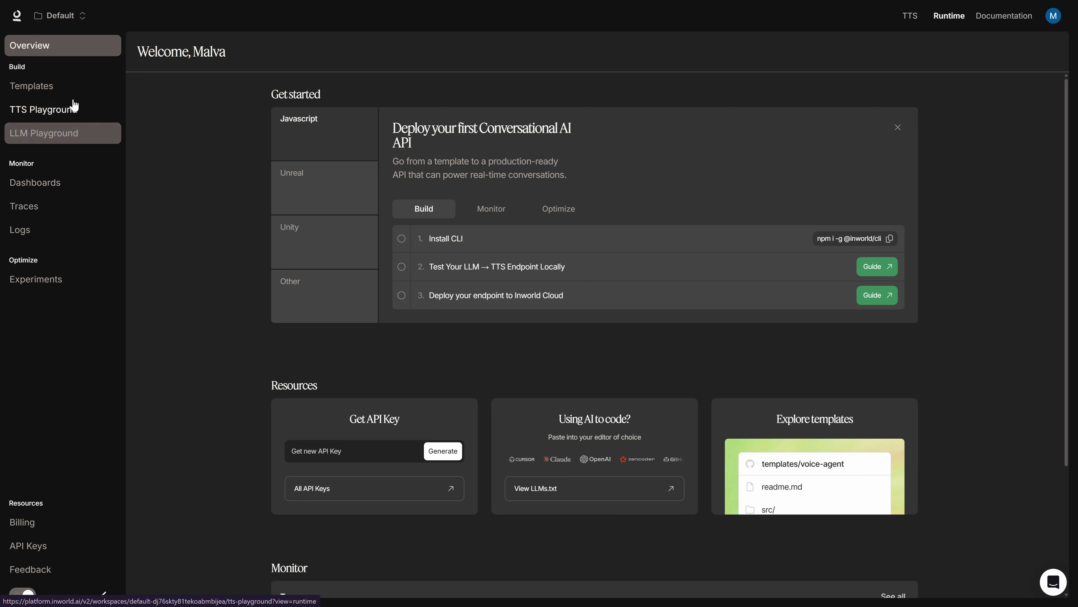
pyautogui.click(83, 113)
pyautogui.click(996, 161)
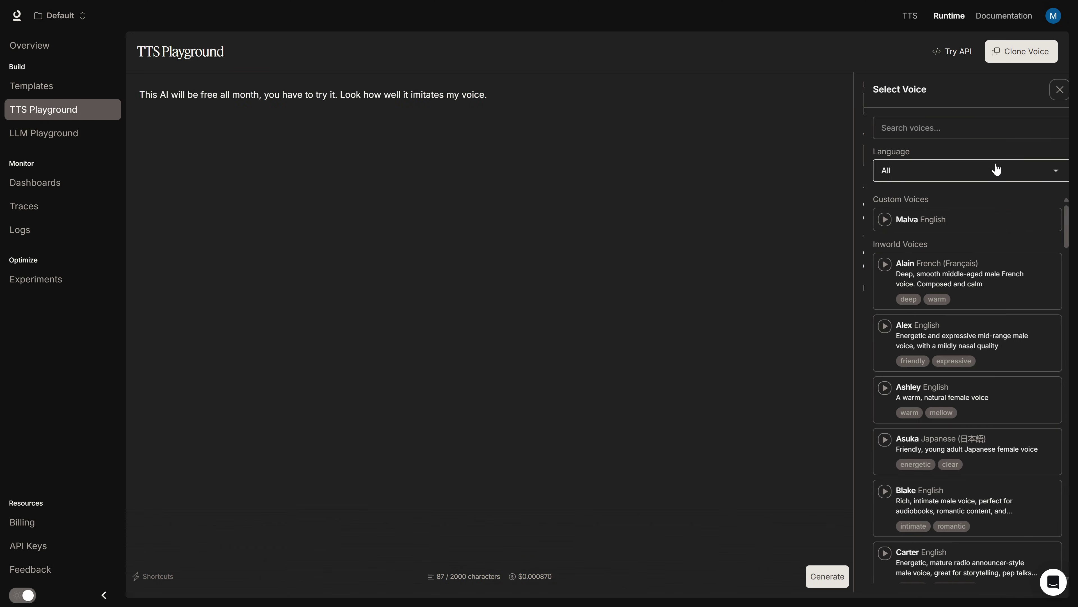
pyautogui.click(985, 286)
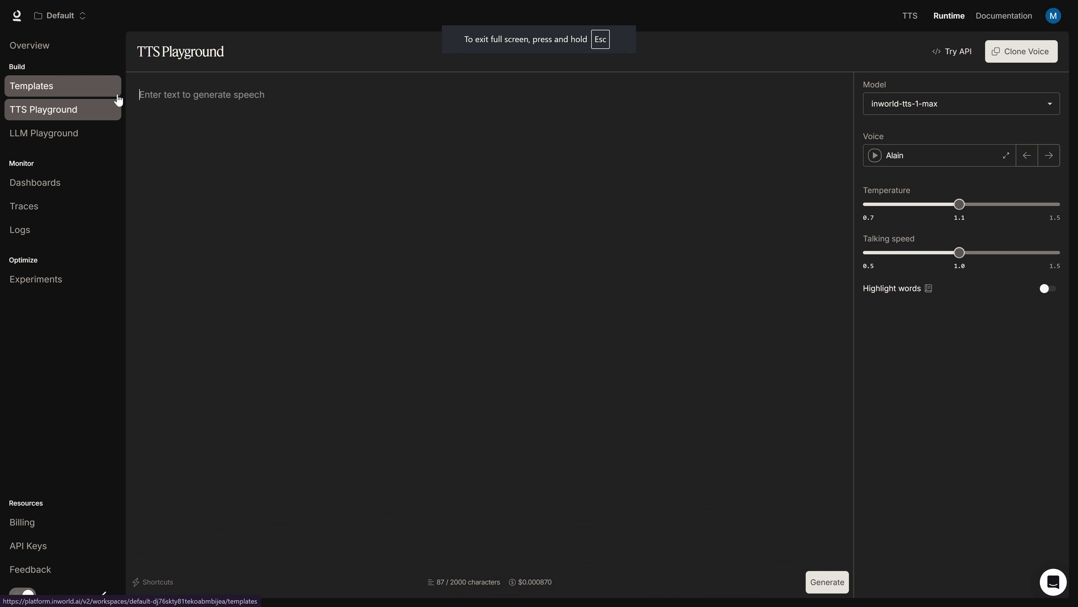
pyautogui.write('Look up at the night sky and tell me what you see')
pyautogui.click(827, 576)
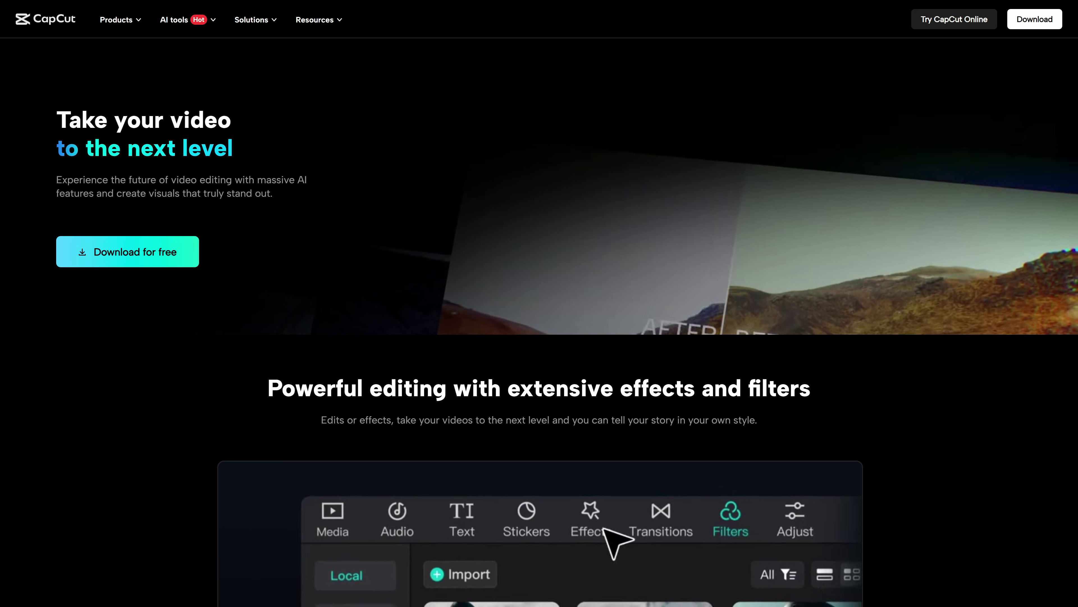
# Step: Leave the CapCut website for the desktop app and create the new empty project 0116
pyautogui.scroll(-5, 198, 337)
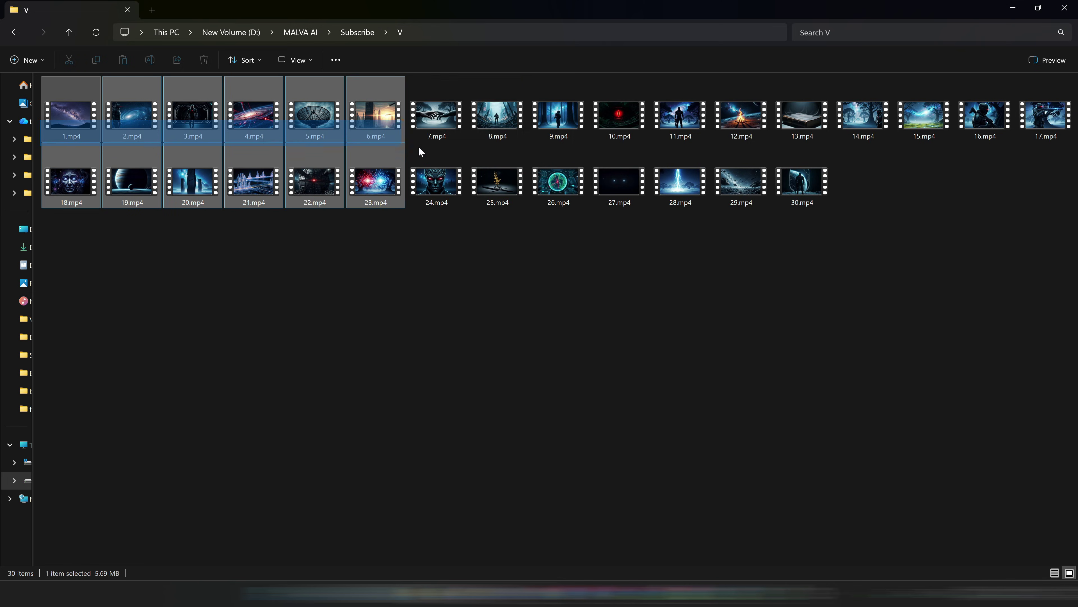
# Step: Drag the 30 video clips and the 30 narration WAVs onto the CapCut timeline
pyautogui.moveTo(422, 149); pyautogui.dragTo(1035, 205)
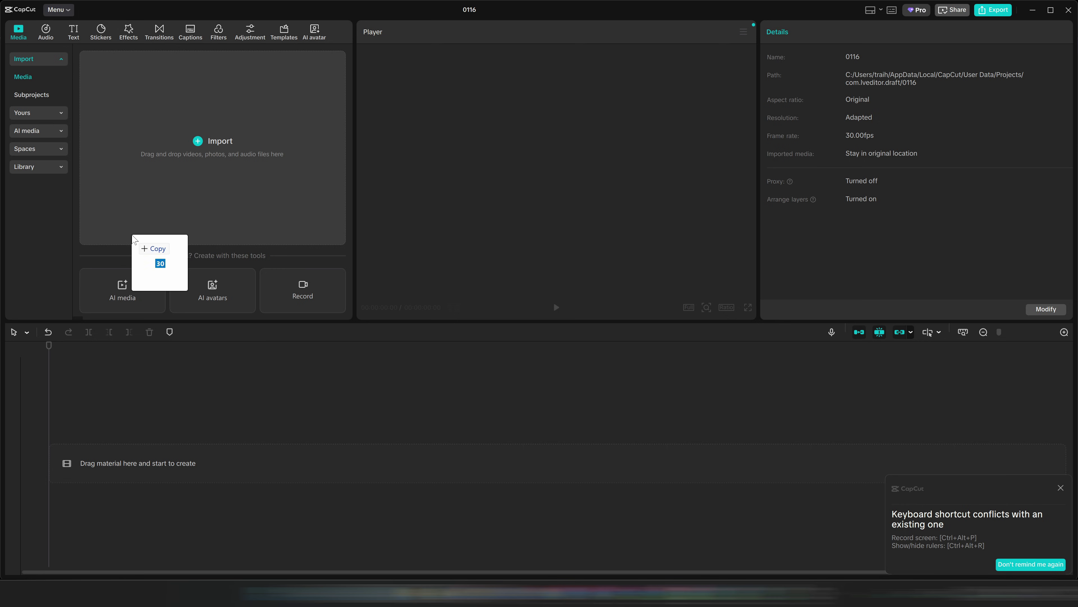
pyautogui.moveTo(131, 243); pyautogui.dragTo(82, 465)
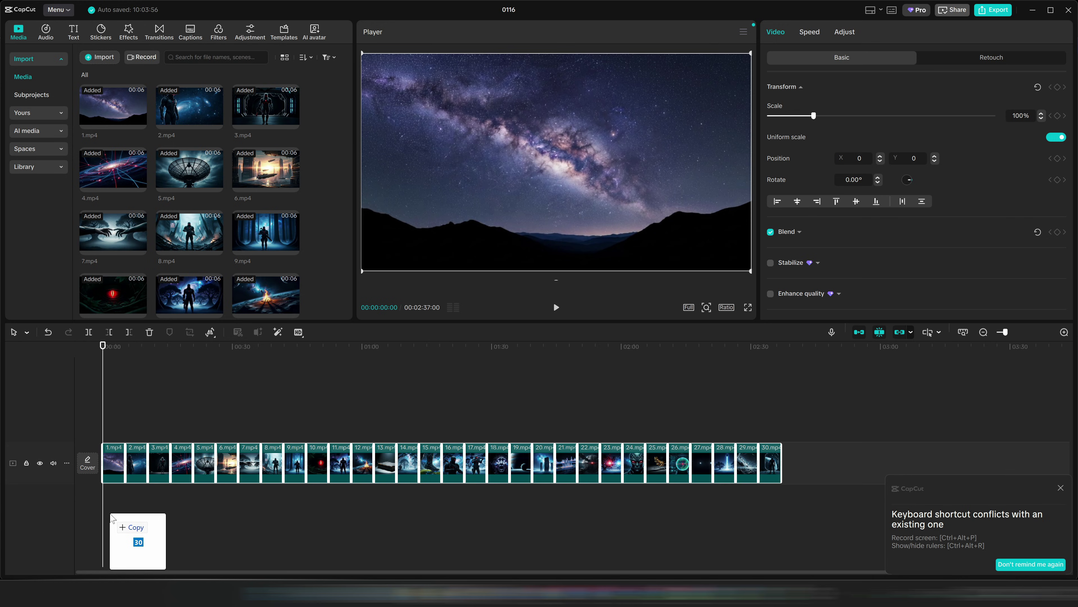
pyautogui.moveTo(112, 516); pyautogui.dragTo(120, 515)
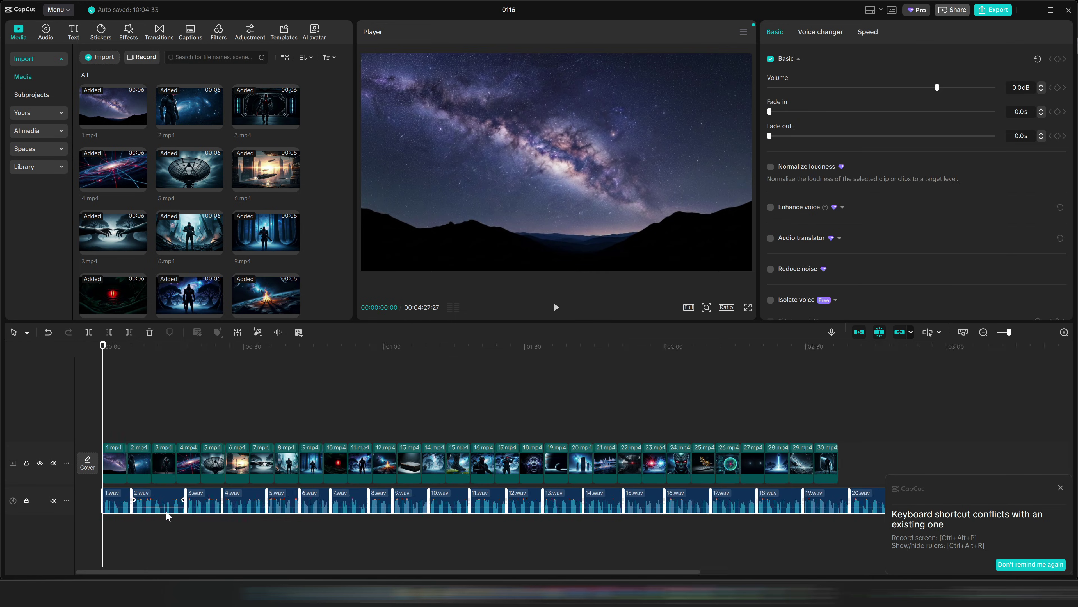
# Step: Lower the Speed of the first clip, 1.mp4, so it fits its narration
pyautogui.scroll(3, 243, 474)
pyautogui.click(243, 475)
pyautogui.click(809, 32)
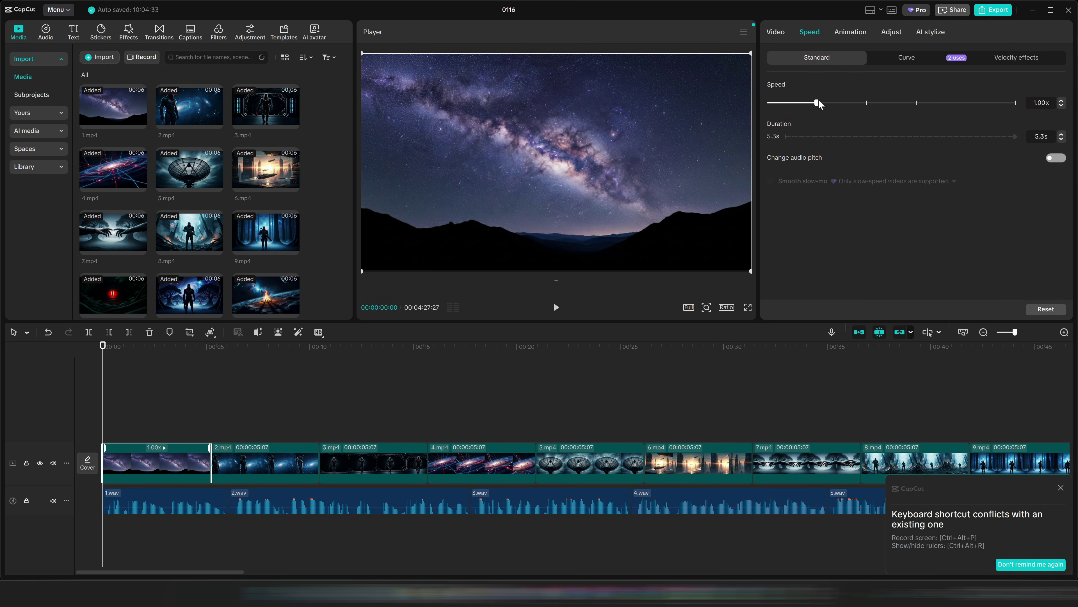
pyautogui.moveTo(820, 107); pyautogui.dragTo(806, 104)
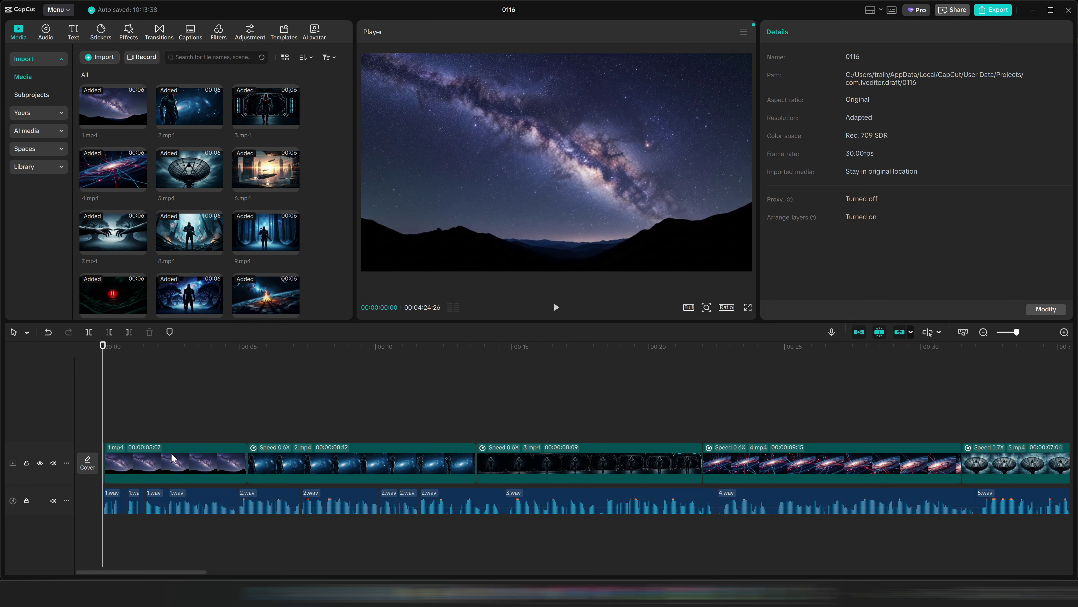
pyautogui.click(172, 452)
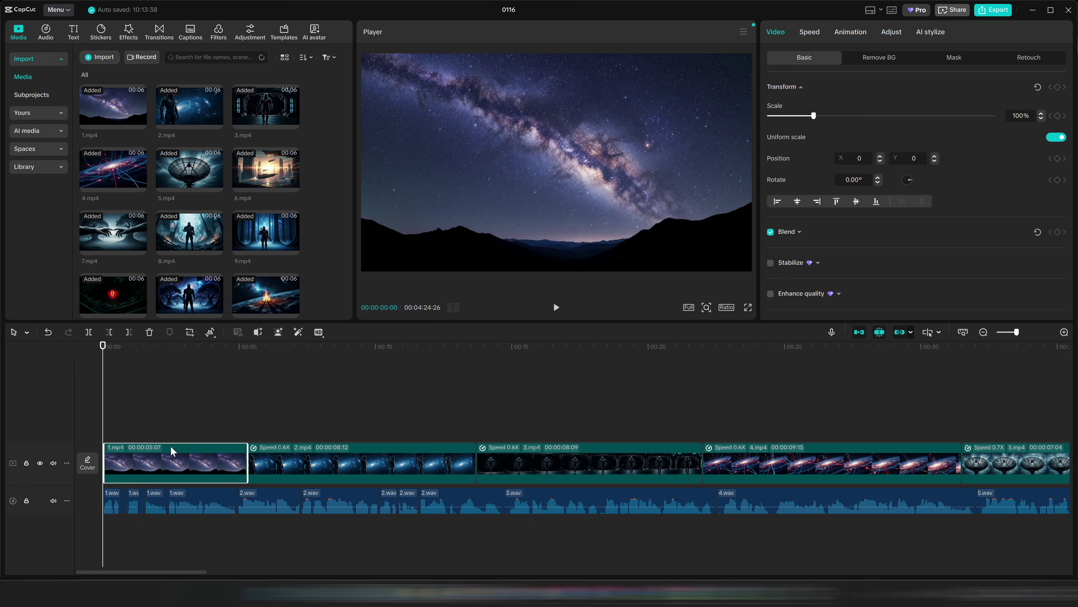
# Step: Apply Stranger Storm to clip 3.mp4 and Firescape to clip 8.mp4, then preview the Firescape effect
pyautogui.click(129, 32)
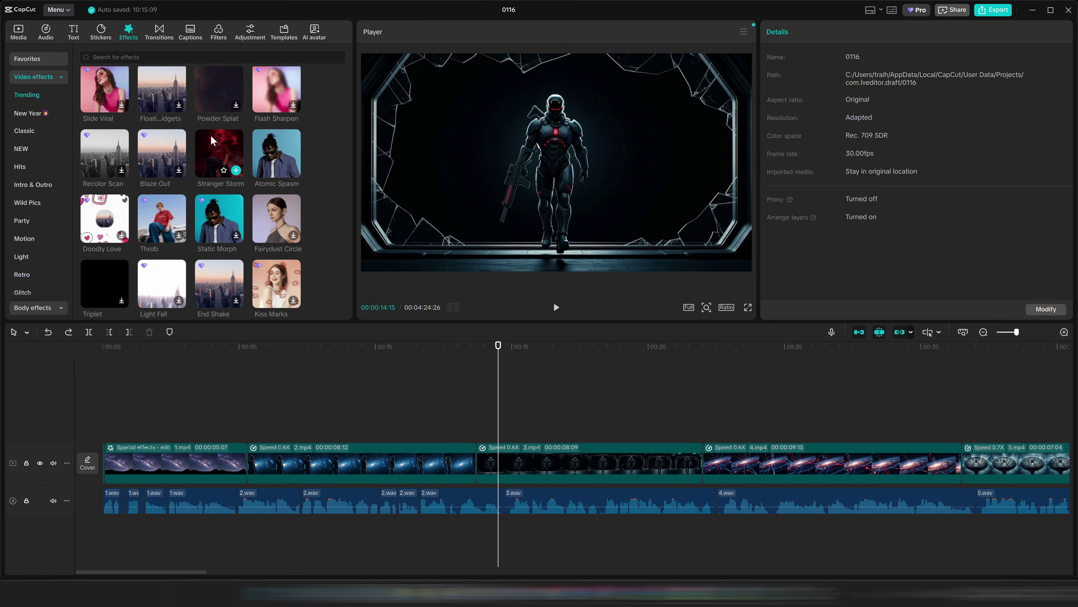
pyautogui.moveTo(213, 143); pyautogui.dragTo(531, 461)
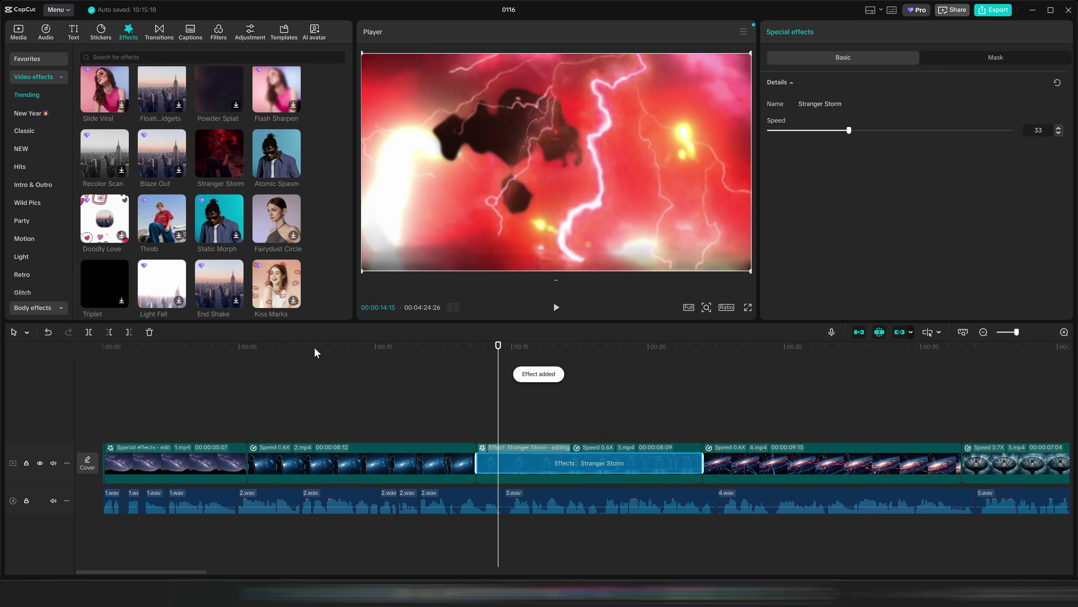
pyautogui.moveTo(410, 345); pyautogui.dragTo(332, 346)
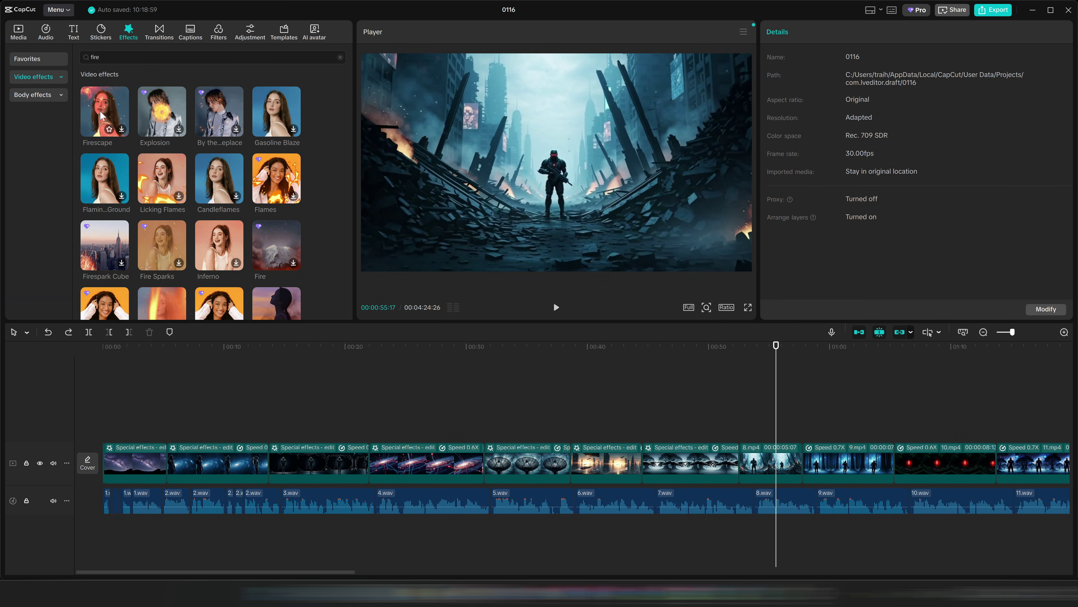
pyautogui.moveTo(102, 116); pyautogui.dragTo(770, 463)
pyautogui.click(717, 359)
pyautogui.press('space')
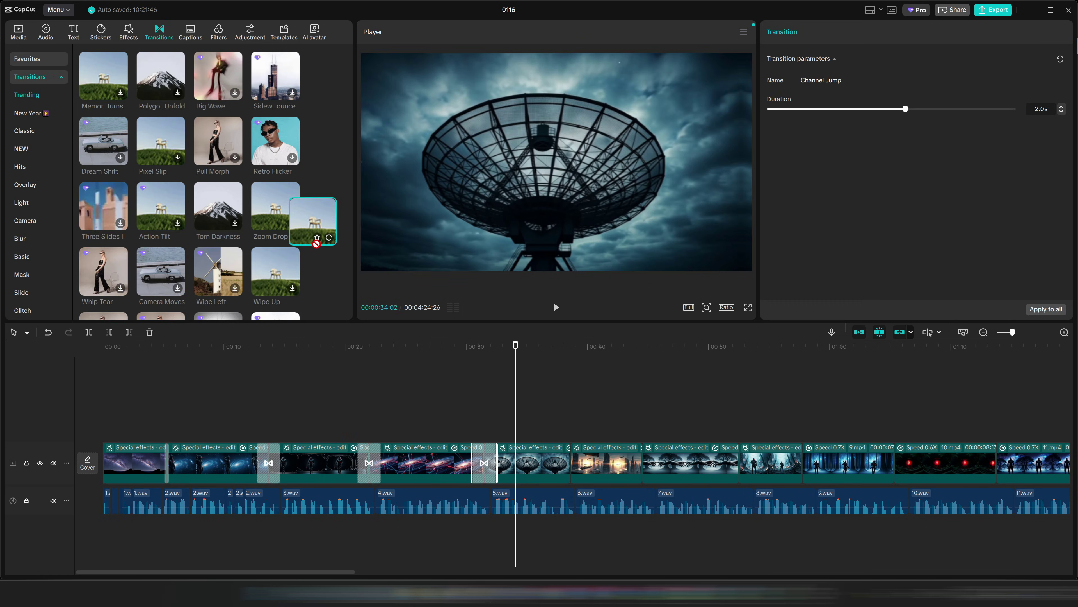
# Step: Add Channel Jump between clips 5 and 6 and Mirage Shift between clips 7 and 8, previewing each
pyautogui.moveTo(297, 242); pyautogui.dragTo(561, 454)
pyautogui.click(539, 368)
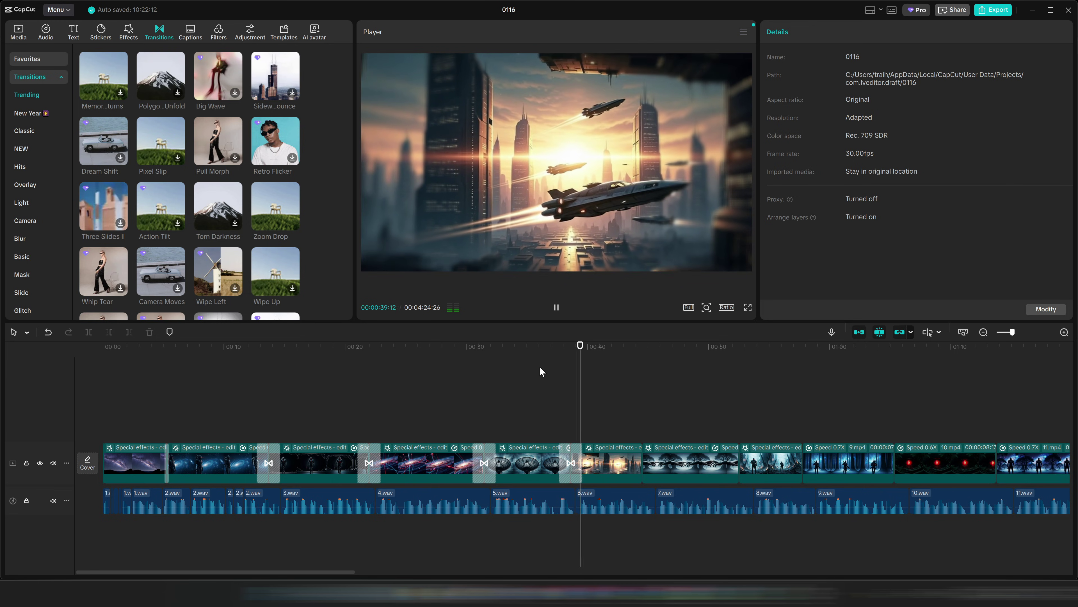
pyautogui.scroll(-3, 173, 280)
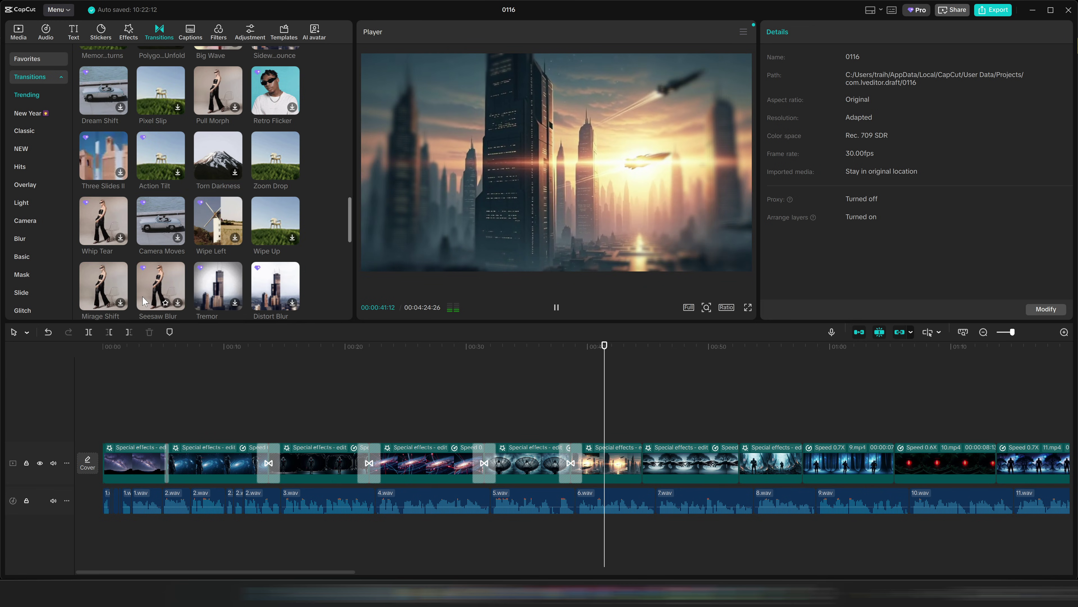
pyautogui.scroll(-3, 174, 279)
pyautogui.moveTo(103, 84); pyautogui.dragTo(739, 469)
pyautogui.press('space')
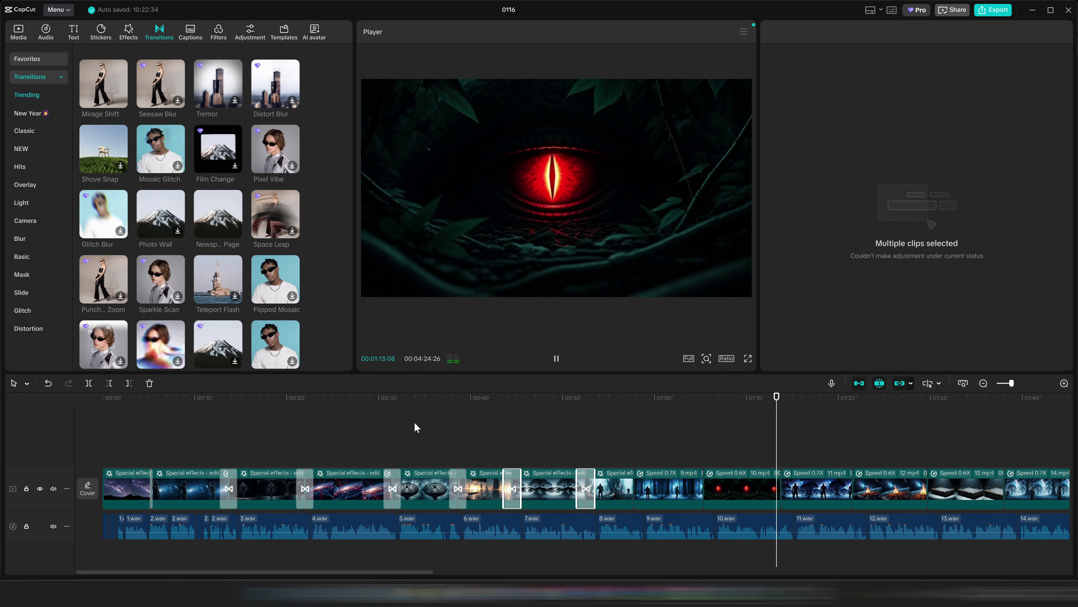
# Step: Stop playback and browse the reward_034.pdf prompts from the first page to page 3
pyautogui.press('space')
pyautogui.press('space')
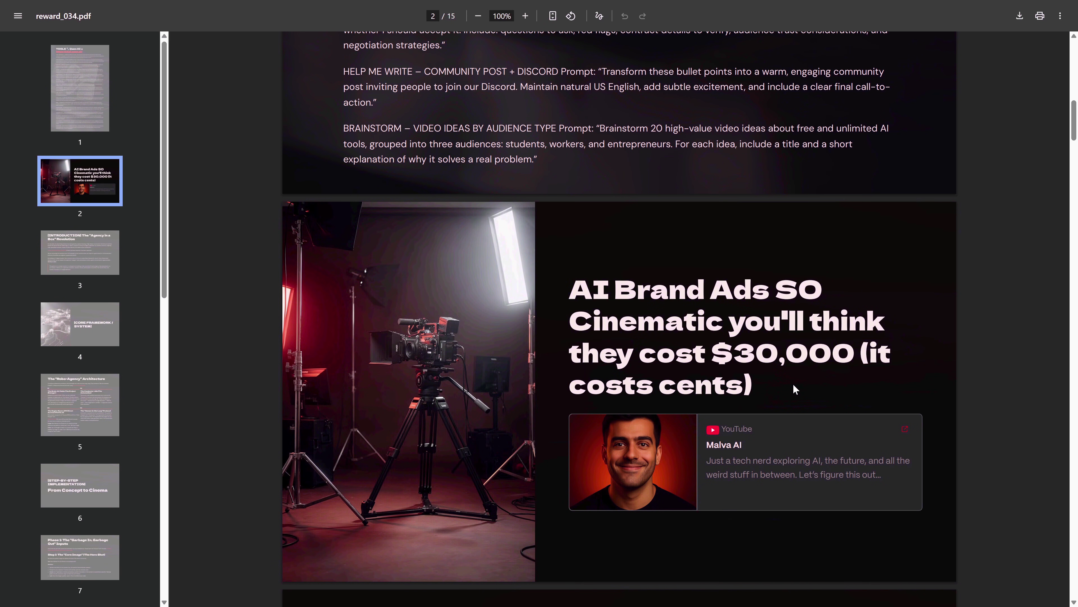
pyautogui.press('Home')
pyautogui.moveTo(380, 158); pyautogui.dragTo(426, 204)
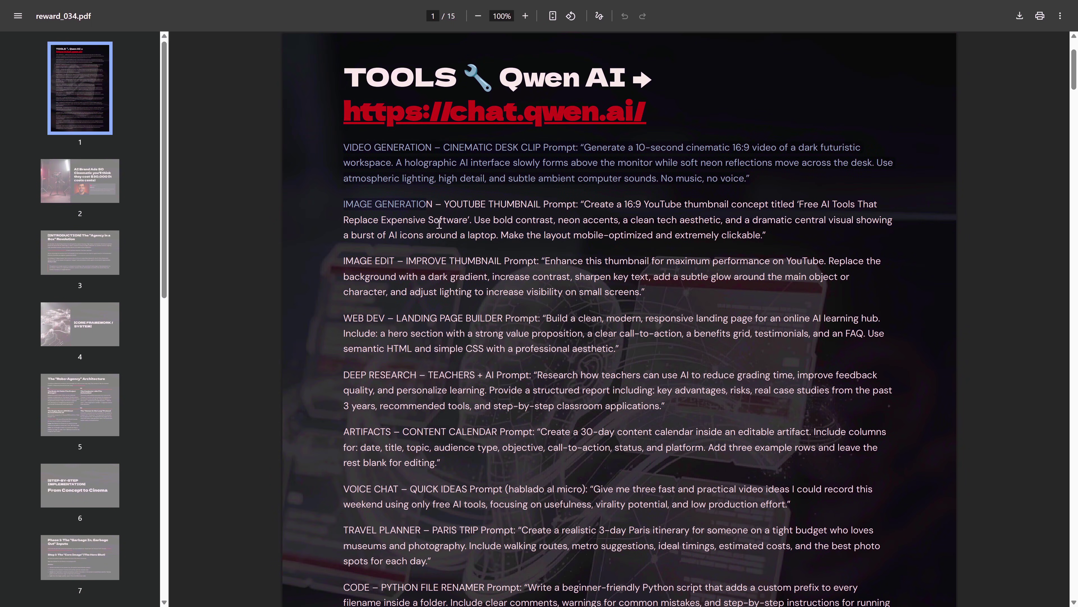
pyautogui.press('Right')
pyautogui.press('Right')
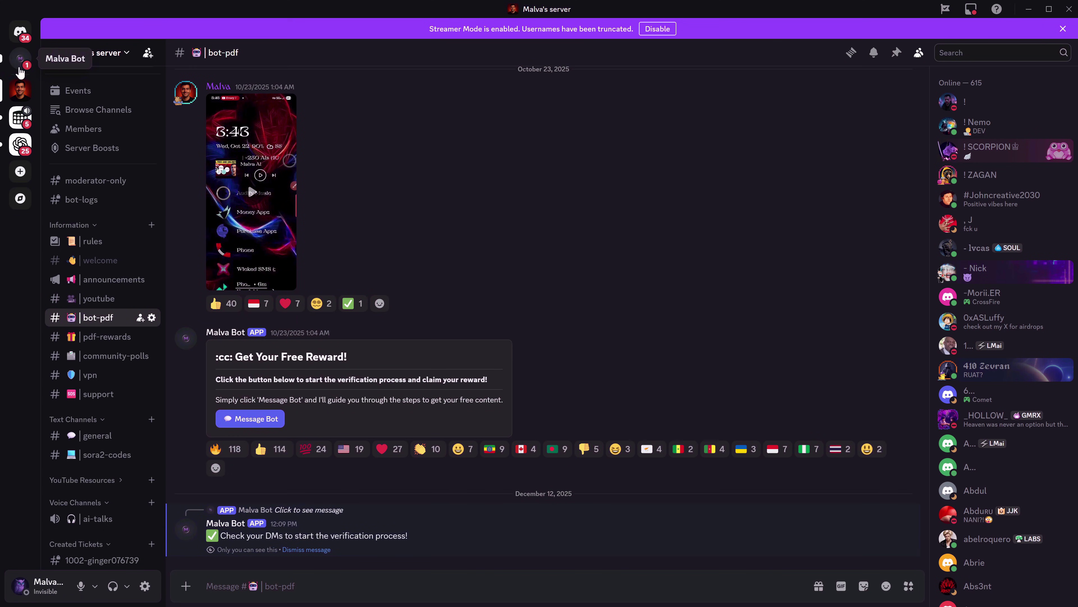
# Step: Send the YouTube video link to the reward bot in its Discord DM
pyautogui.click(22, 70)
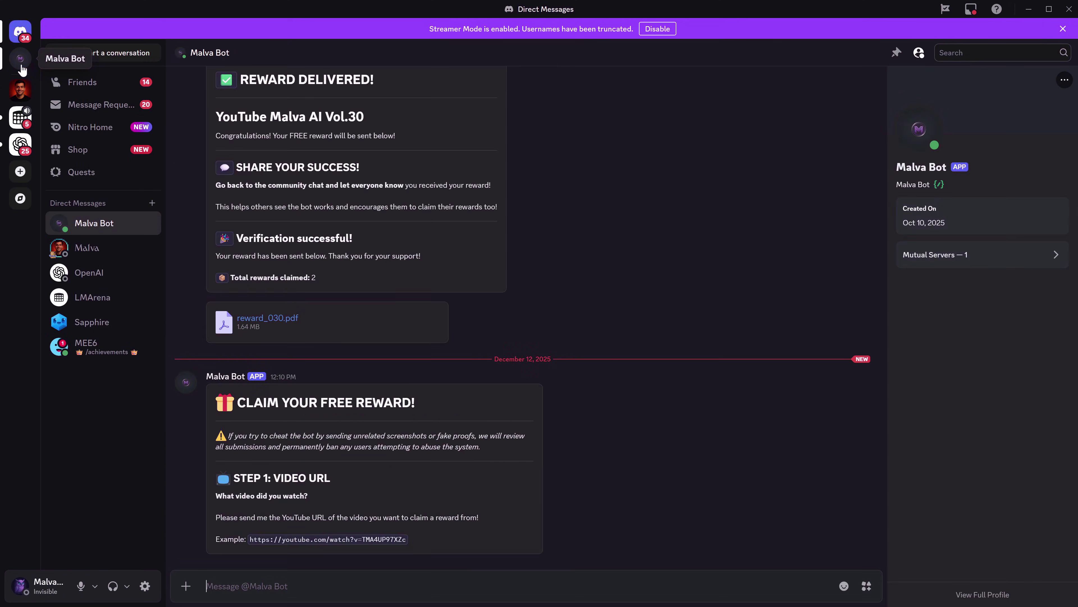
pyautogui.write('https://www.youtube.com/watch?v=U2JUXqn_Yg0')
pyautogui.press('Return')
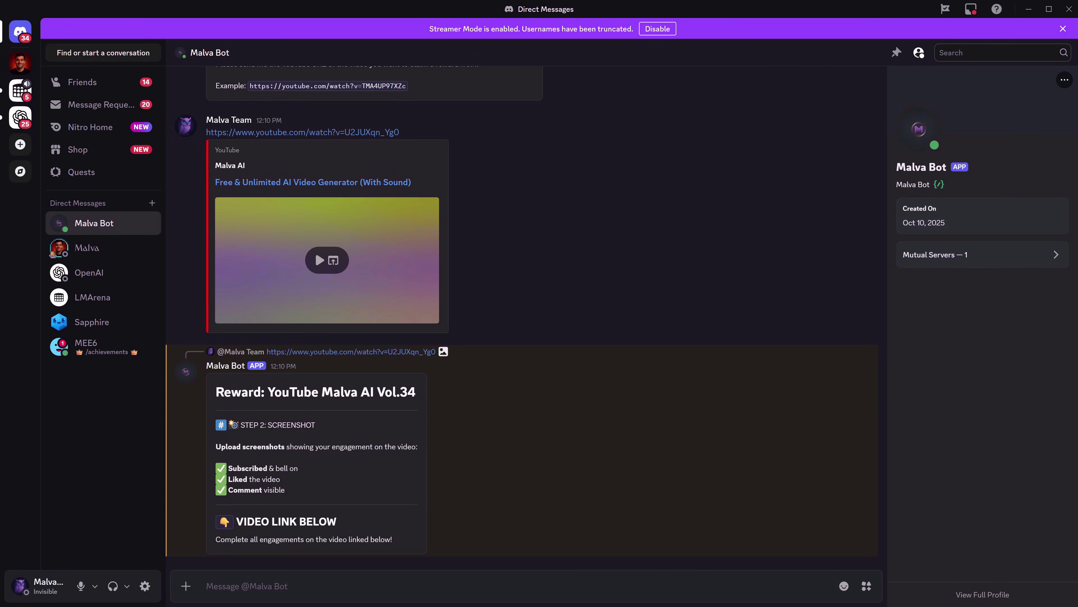